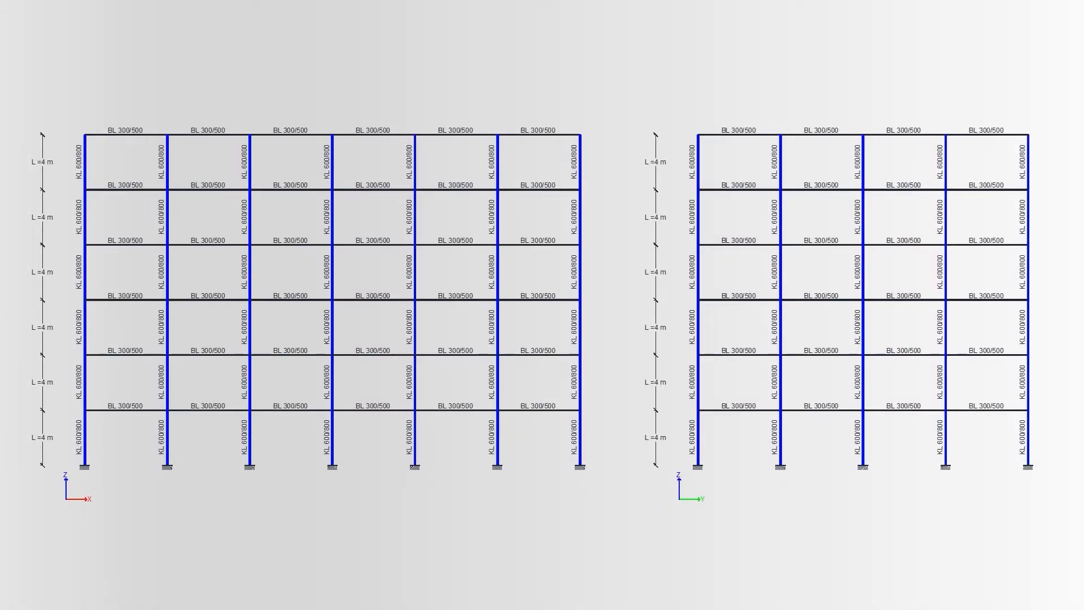
# Close the DATA STRUKTUR presentation and its folder window, and launch ETABS
pyautogui.press('Escape')
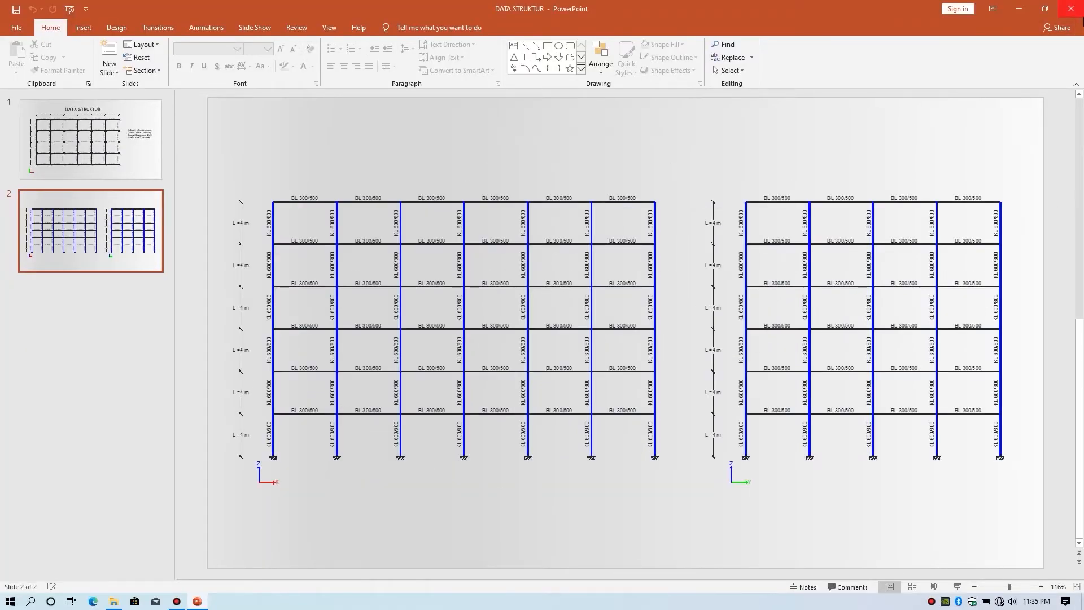
pyautogui.click(1071, 9)
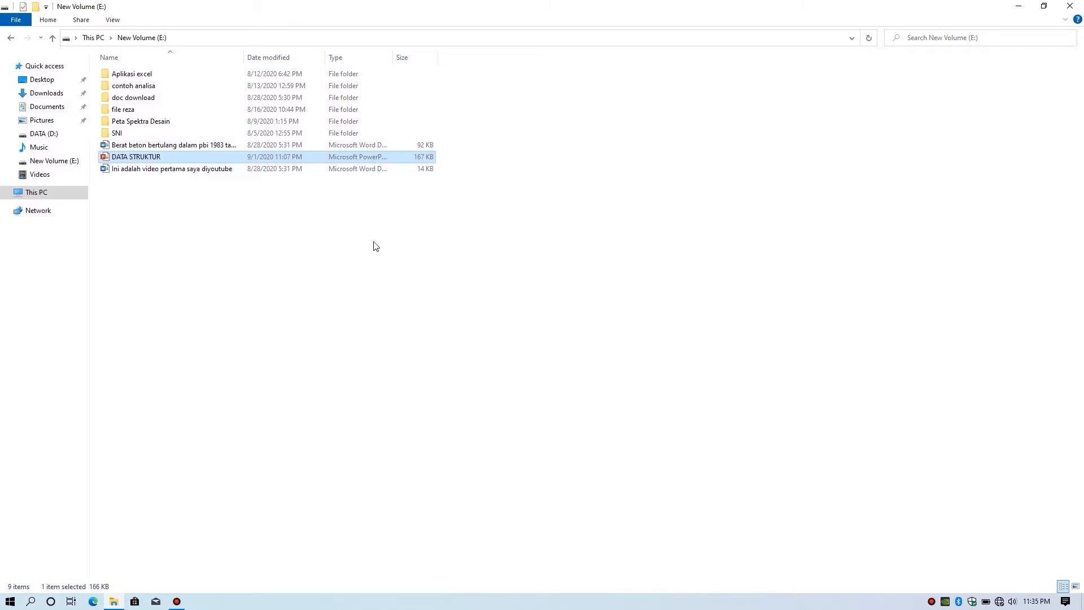
pyautogui.click(1070, 6)
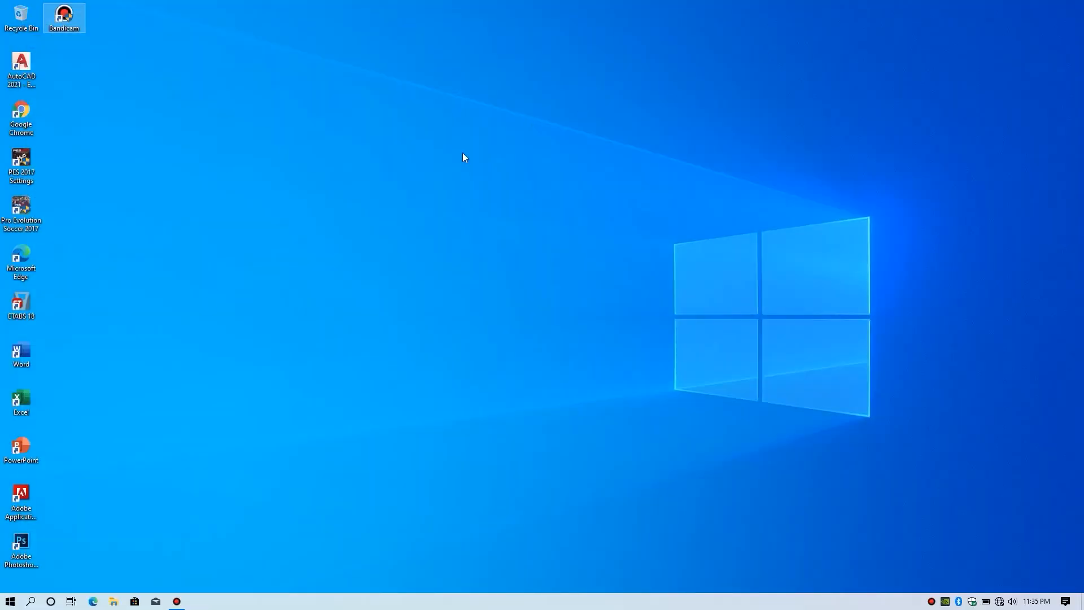
pyautogui.doubleClick(21, 304)
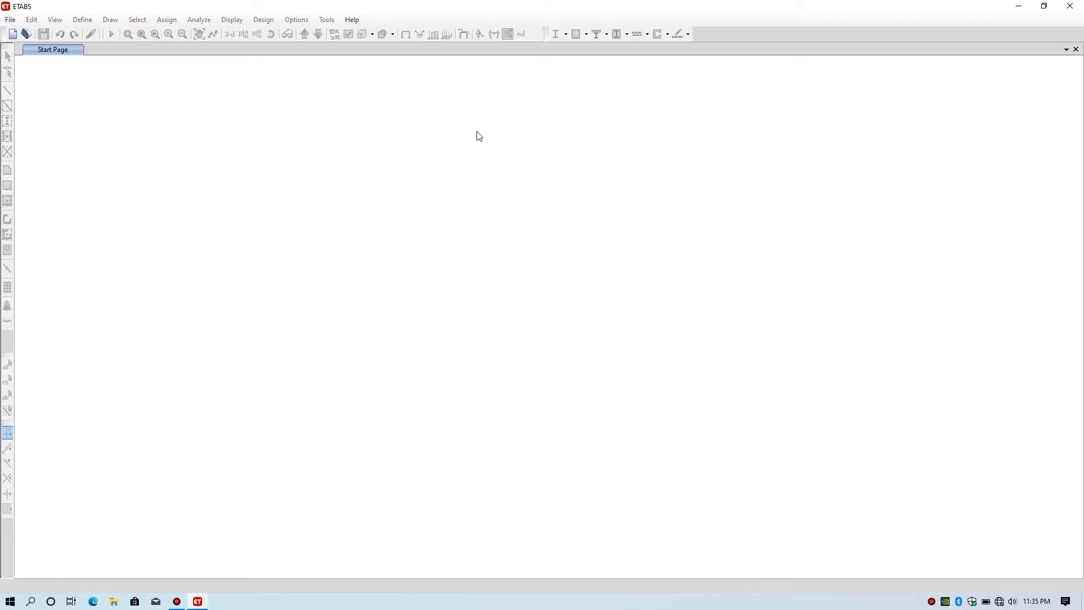
# Start a new model with built-in settings: Metric SI units, AISC14 sections, AISC 360-10 steel code and ACI 318-14 concrete code
pyautogui.click(10, 20)
pyautogui.click(20, 37)
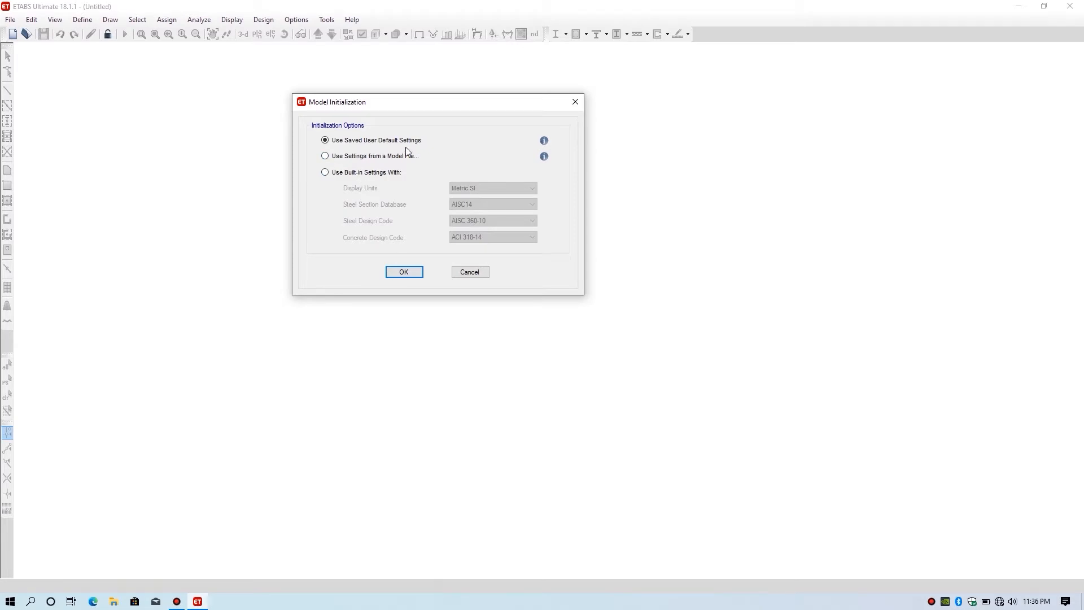
pyautogui.click(334, 161)
pyautogui.click(325, 172)
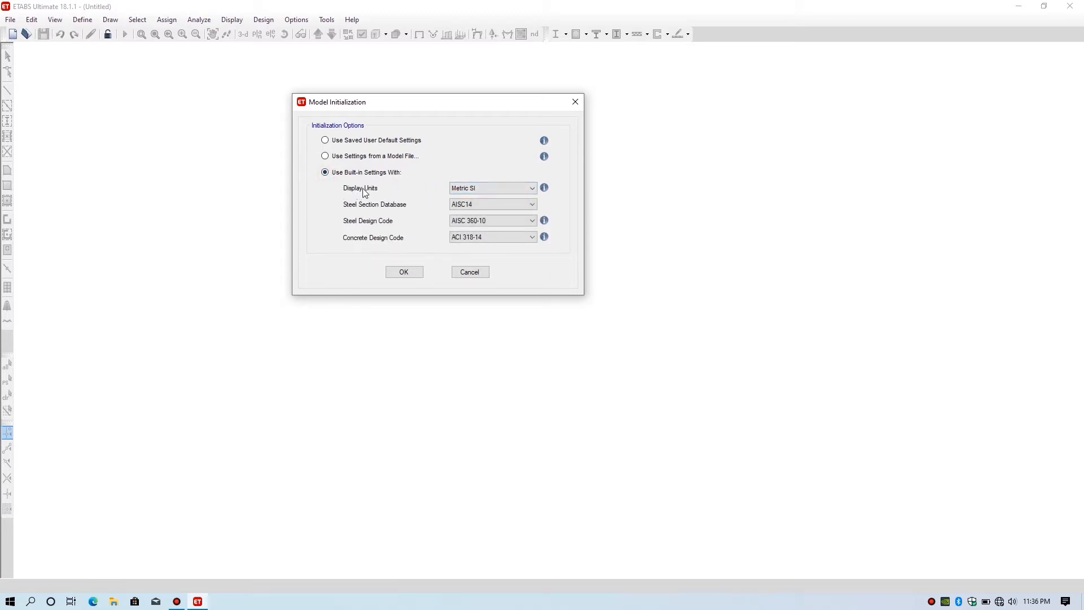
pyautogui.click(501, 188)
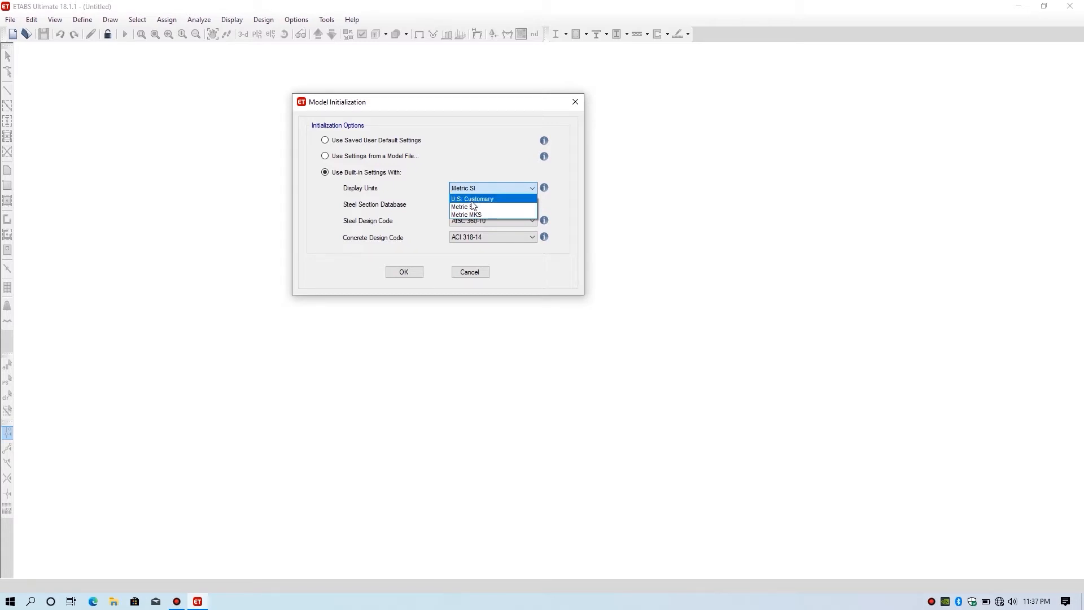
pyautogui.click(425, 212)
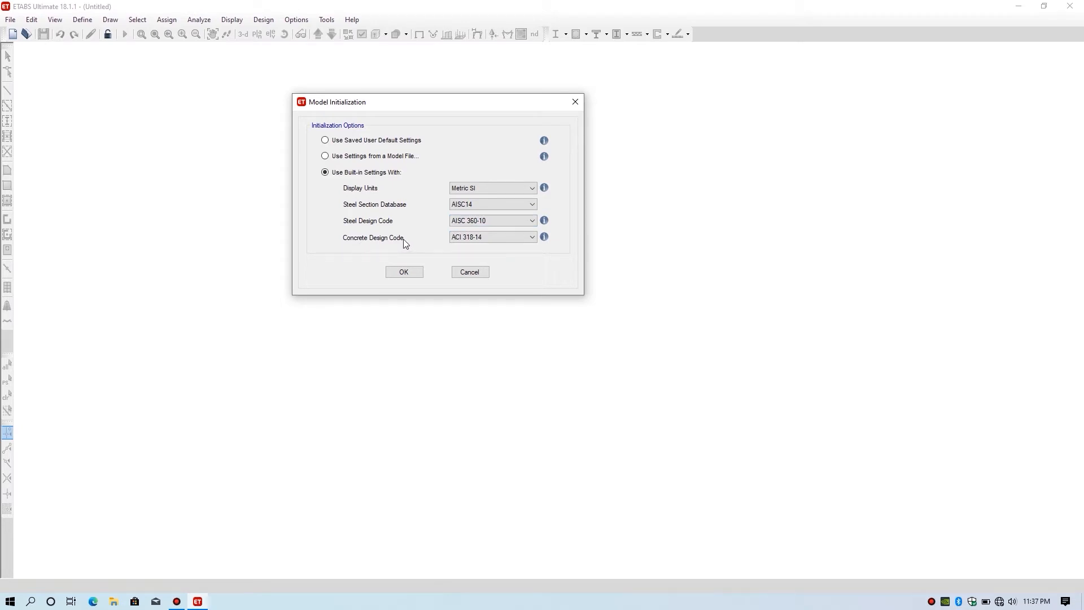
pyautogui.click(461, 237)
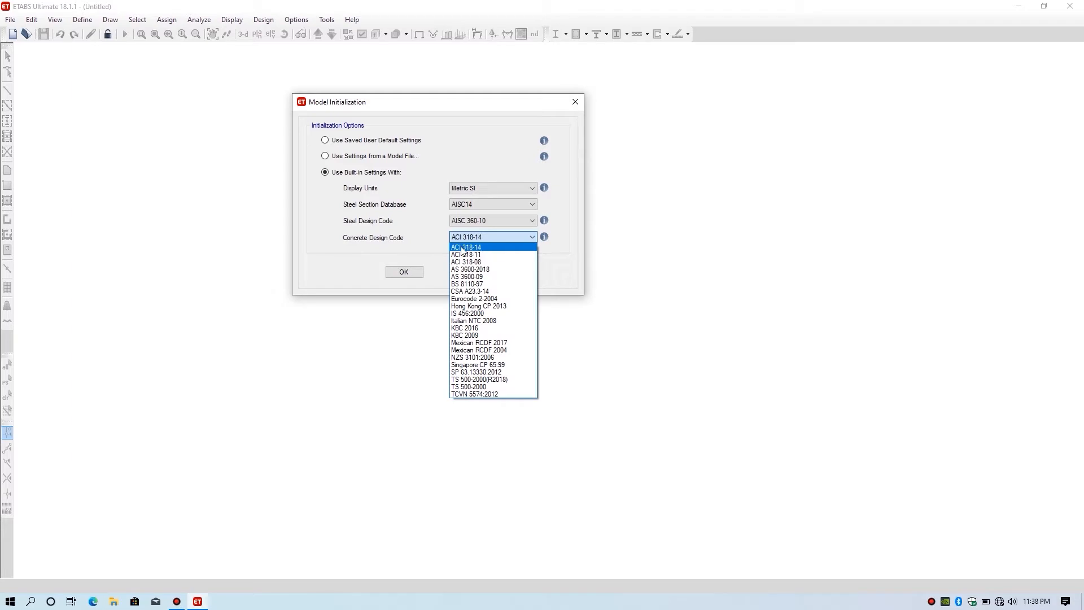
pyautogui.click(487, 236)
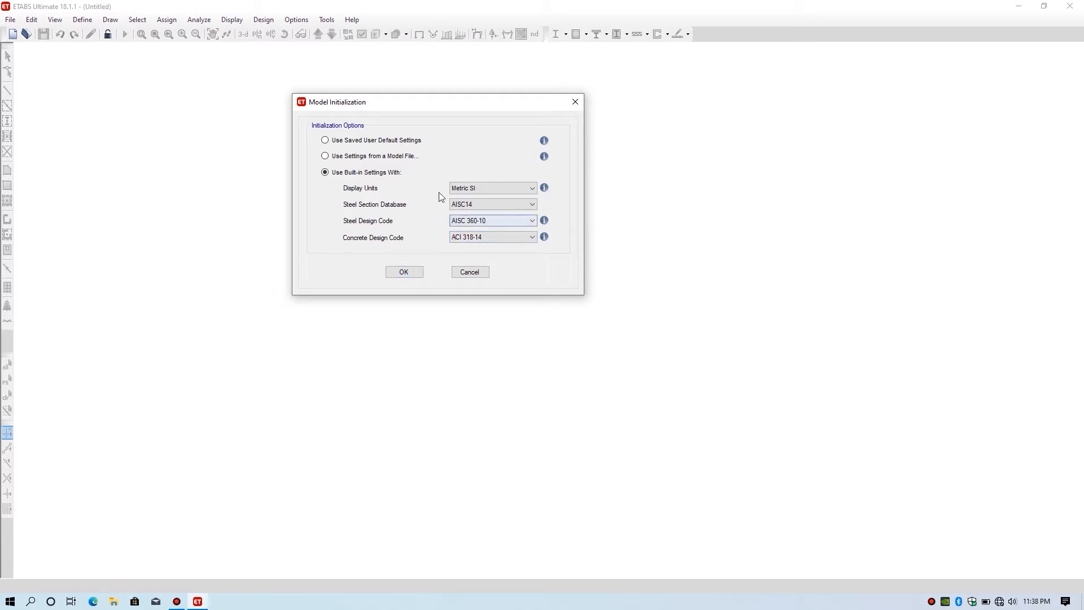
pyautogui.click(405, 272)
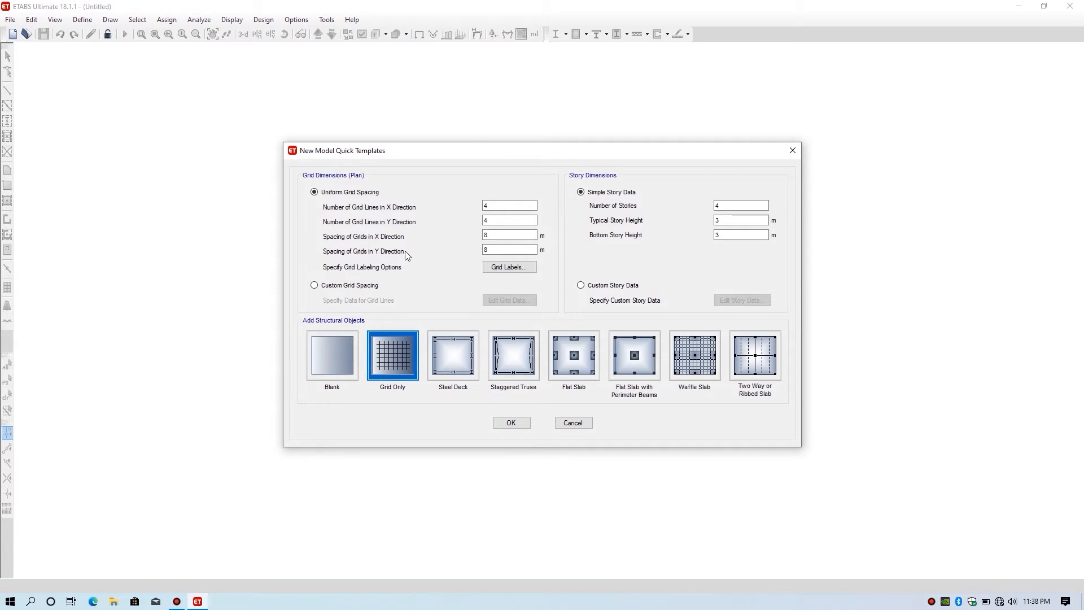
# Examine the custom grid spacing data, displayed both as ordinates and as spacing
pyautogui.moveTo(426, 154); pyautogui.dragTo(395, 145)
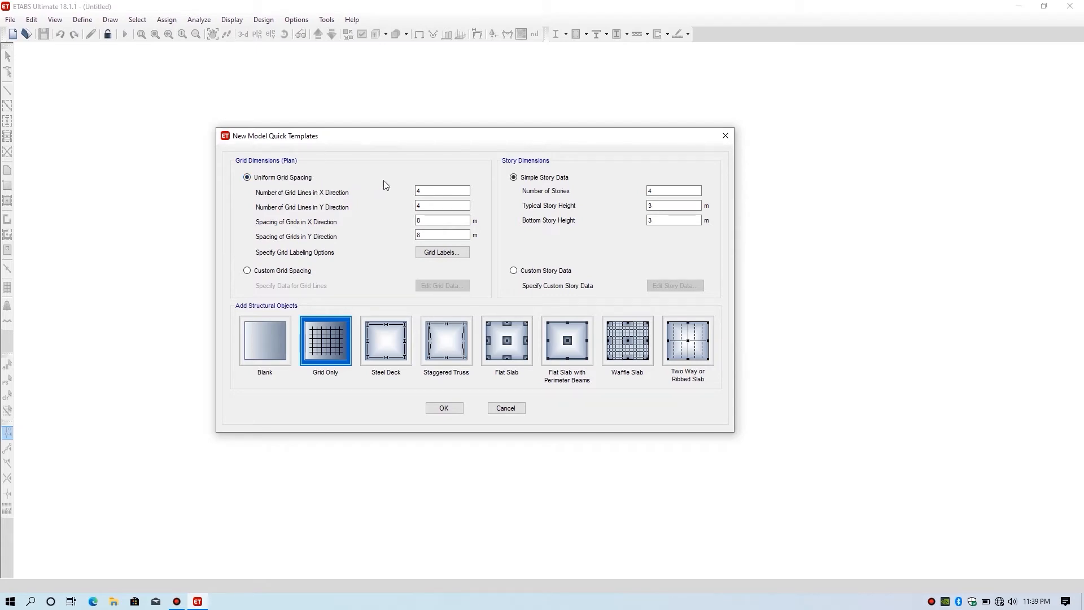
pyautogui.click(433, 204)
pyautogui.click(265, 273)
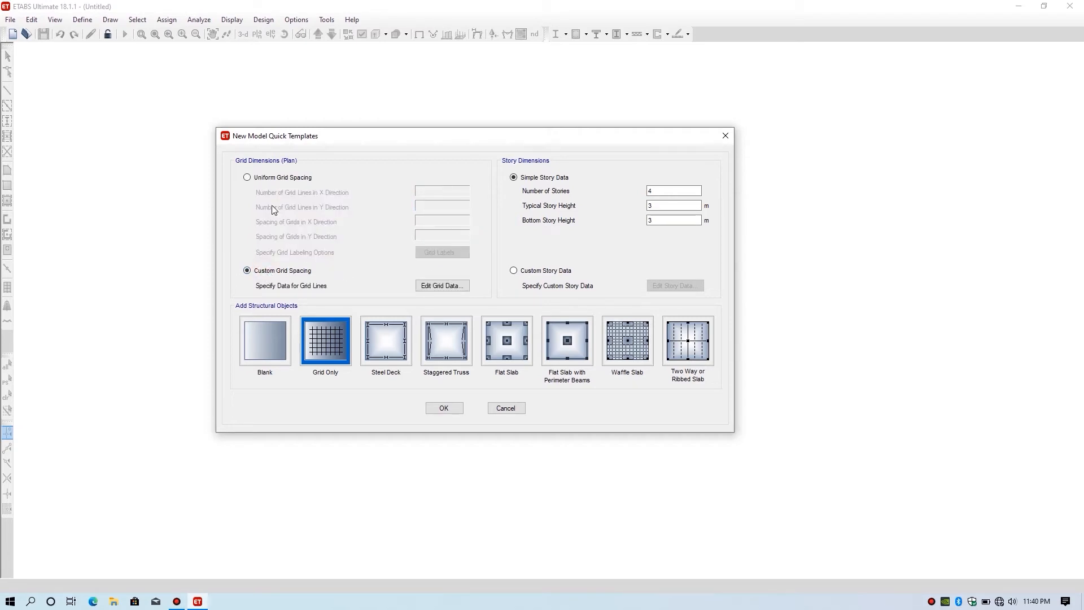
pyautogui.click(459, 289)
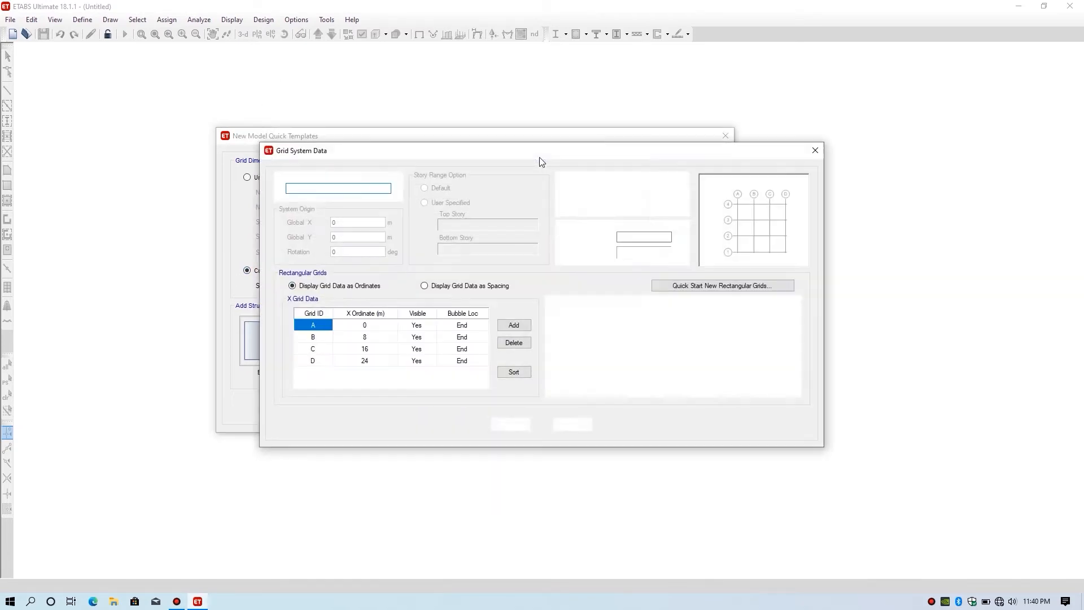
pyautogui.click(425, 285)
pyautogui.click(353, 288)
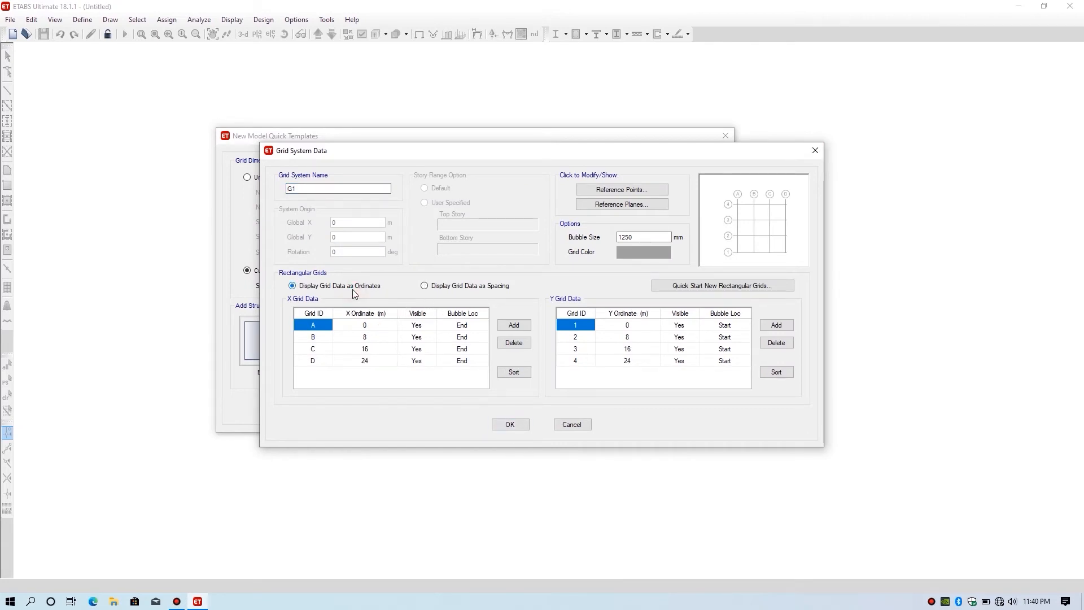
pyautogui.click(451, 286)
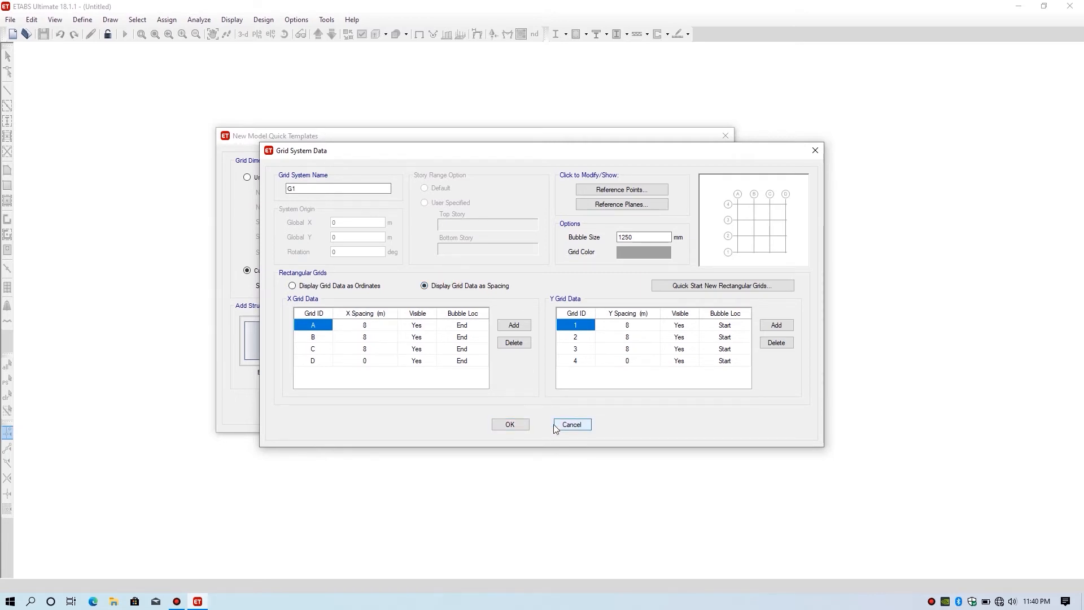
pyautogui.click(509, 424)
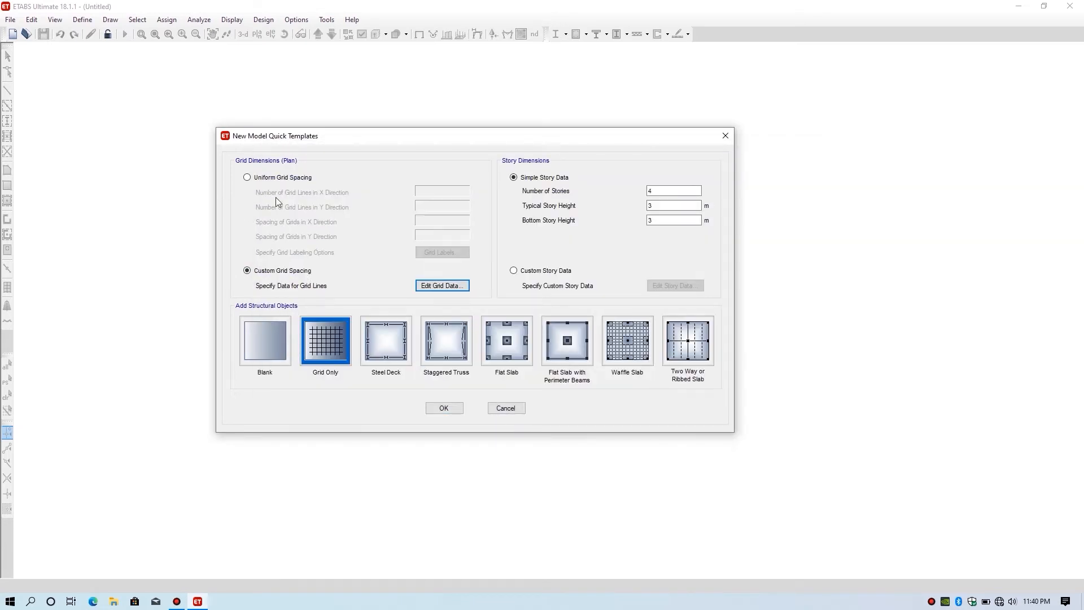
# Set a uniform grid with 6 lines in X and 4 in Y, spaced 6 m in X and 5 m in Y
pyautogui.click(255, 181)
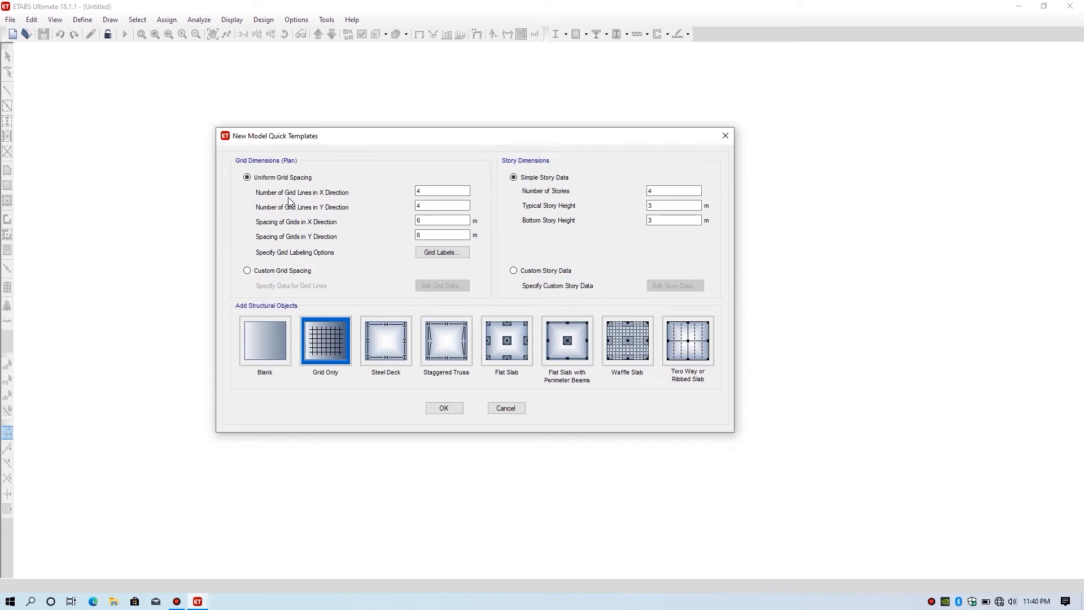
pyautogui.click(444, 190)
pyautogui.press('BackSpace')
pyautogui.write('6')
pyautogui.click(426, 206)
pyautogui.press('Tab')
pyautogui.write('4')
pyautogui.press('Tab')
pyautogui.click(428, 221)
pyautogui.press('Tab')
pyautogui.write('5')
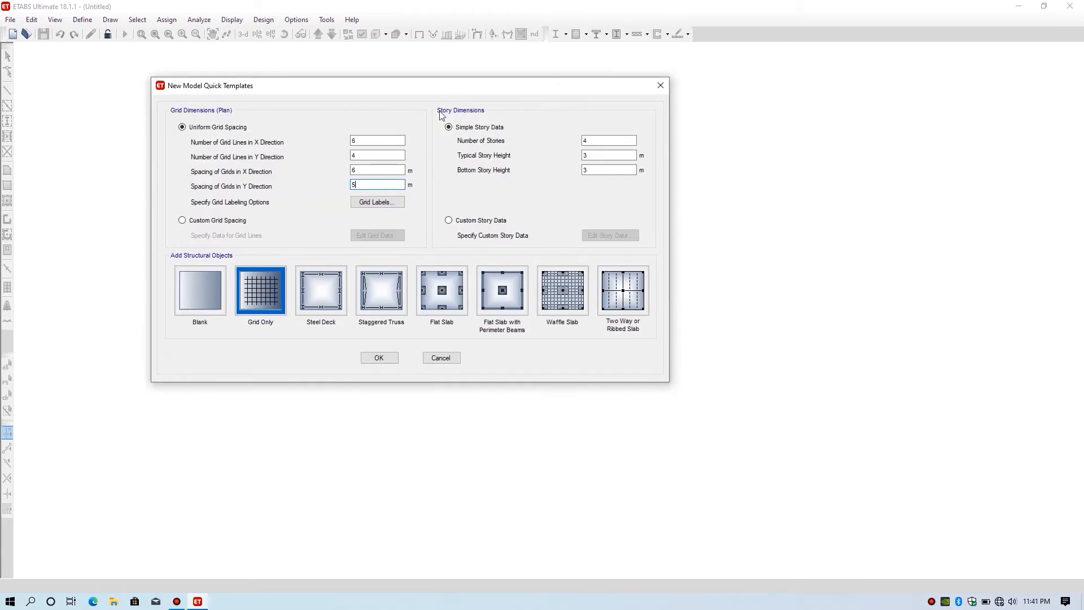
# Examine the custom story data table with its story heights and elevations
pyautogui.moveTo(455, 87); pyautogui.dragTo(511, 105)
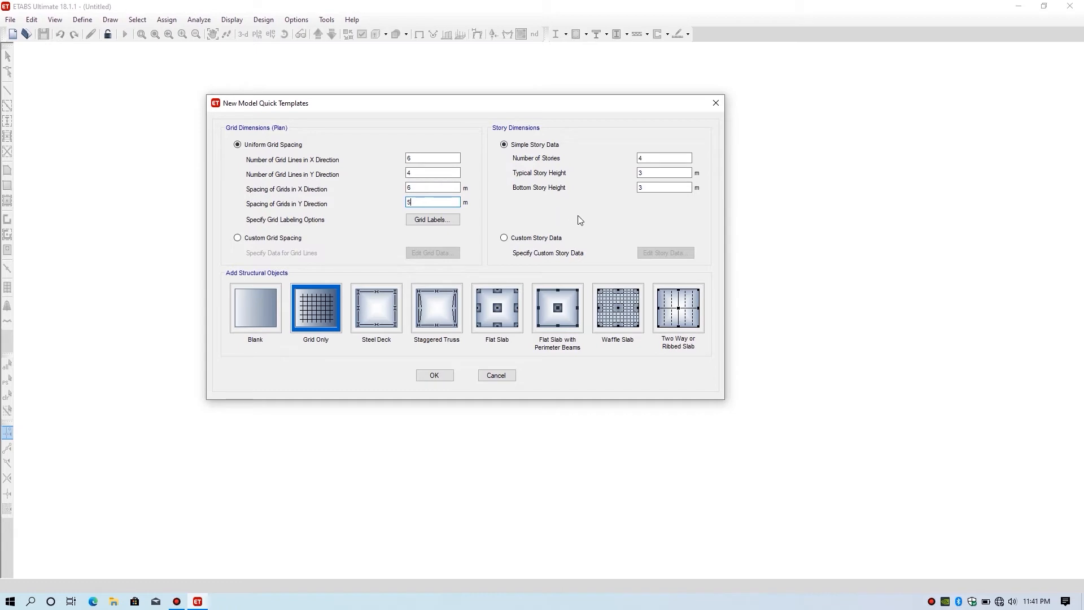
pyautogui.click(520, 237)
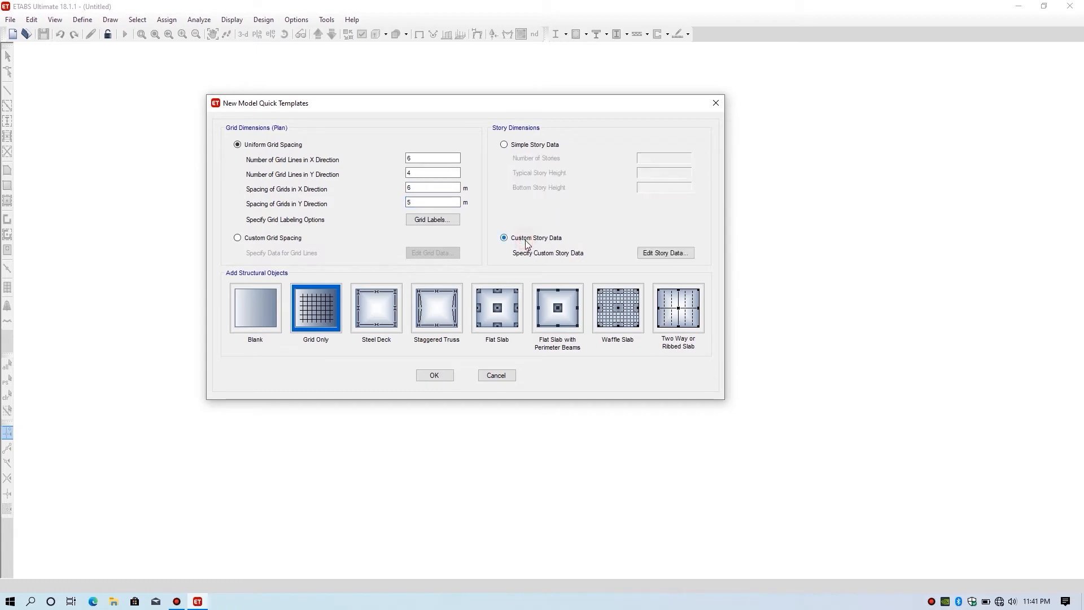
pyautogui.click(642, 252)
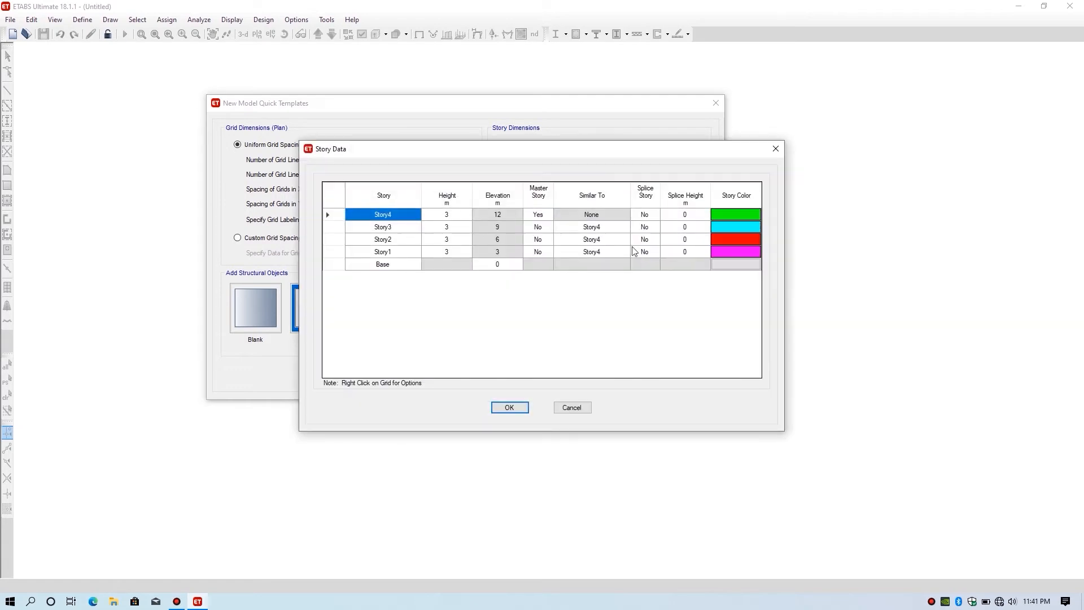
pyautogui.click(560, 162)
pyautogui.click(487, 158)
pyautogui.click(520, 413)
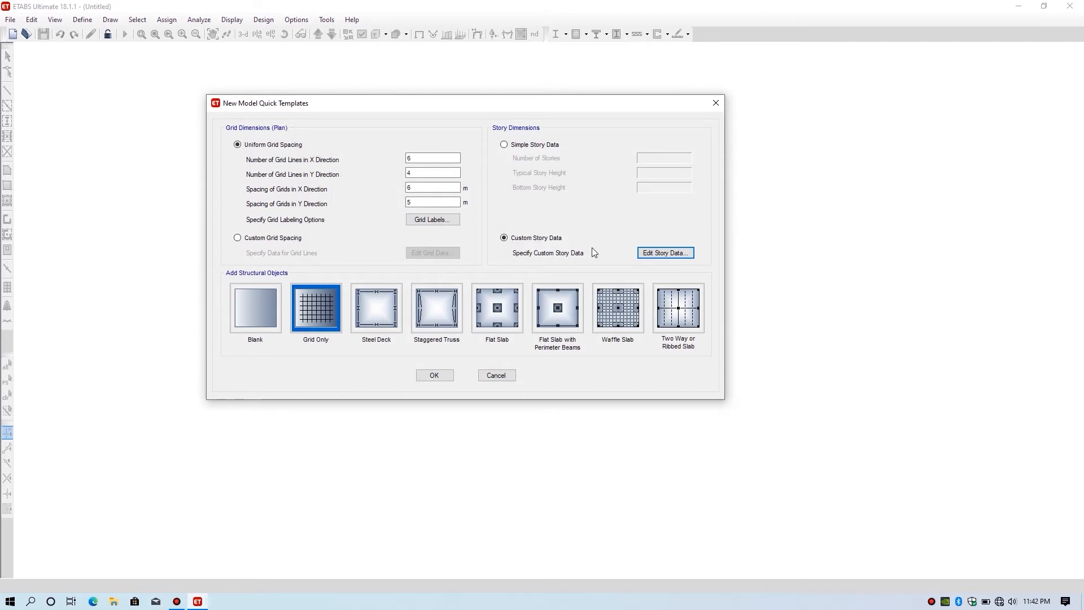
# Use simple story data with 6 stories, a typical story height of 4 m and a bottom story height of 4 m
pyautogui.click(509, 145)
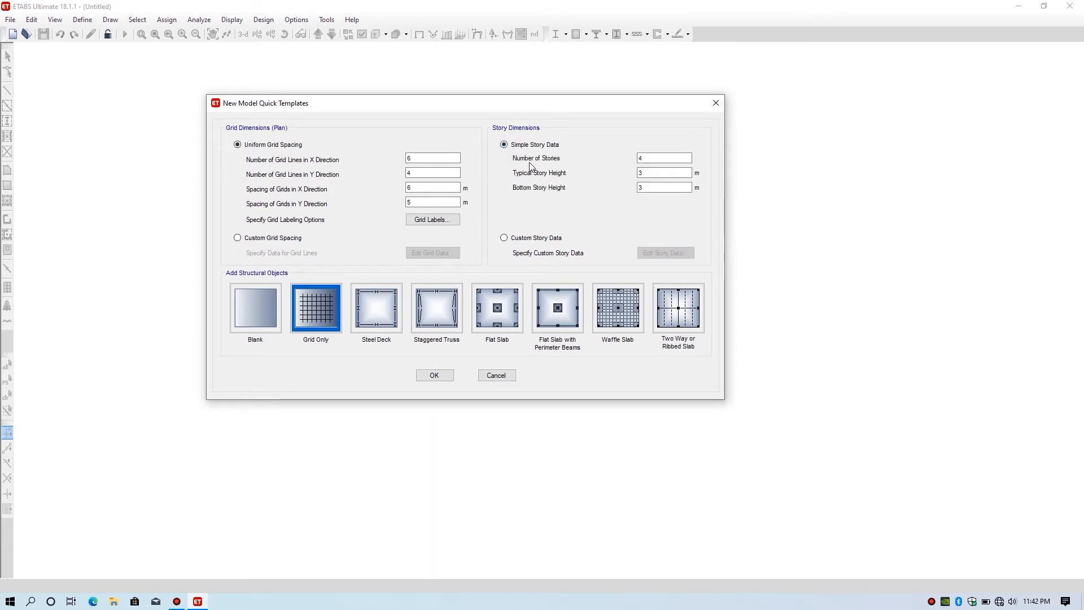
pyautogui.doubleClick(644, 158)
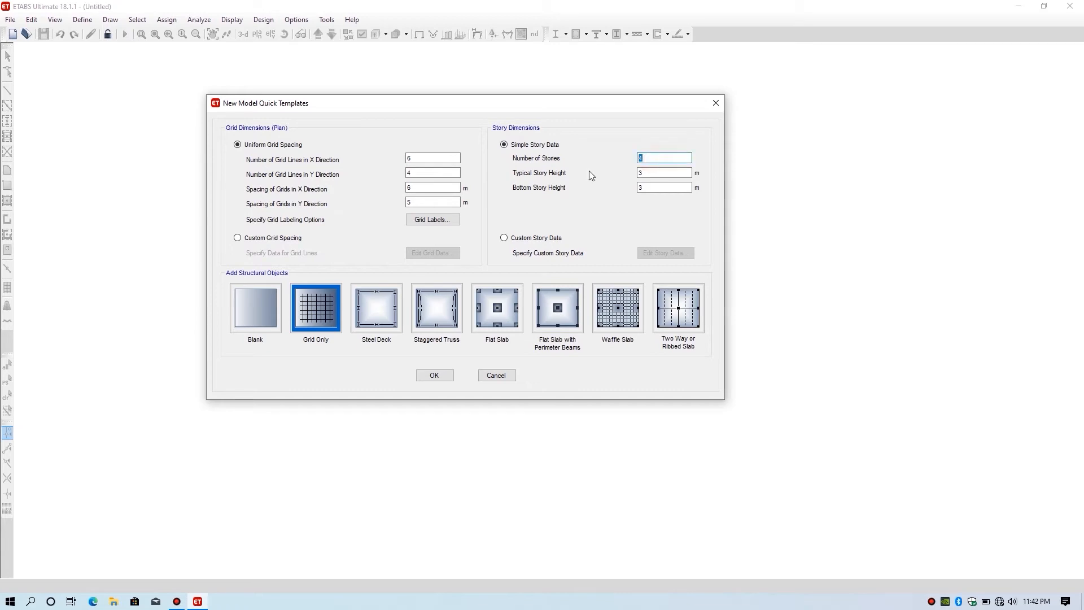
pyautogui.press('Tab')
pyautogui.doubleClick(653, 175)
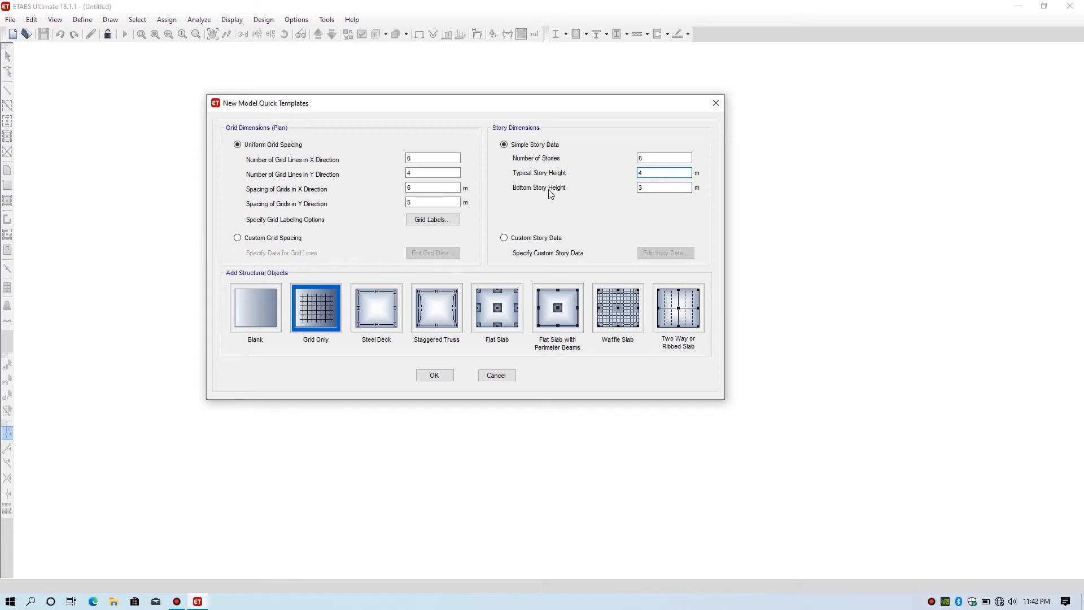
pyautogui.press('Tab')
pyautogui.write('4')
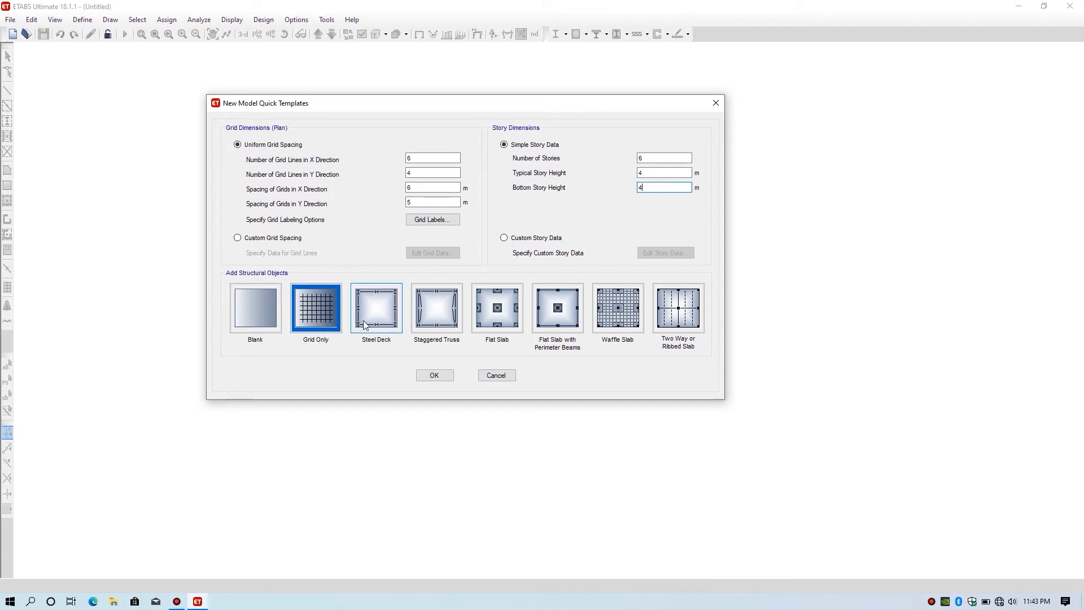
# Check the Steel Deck template without applying it, and create the model from the Grid Only template
pyautogui.click(389, 319)
pyautogui.click(573, 451)
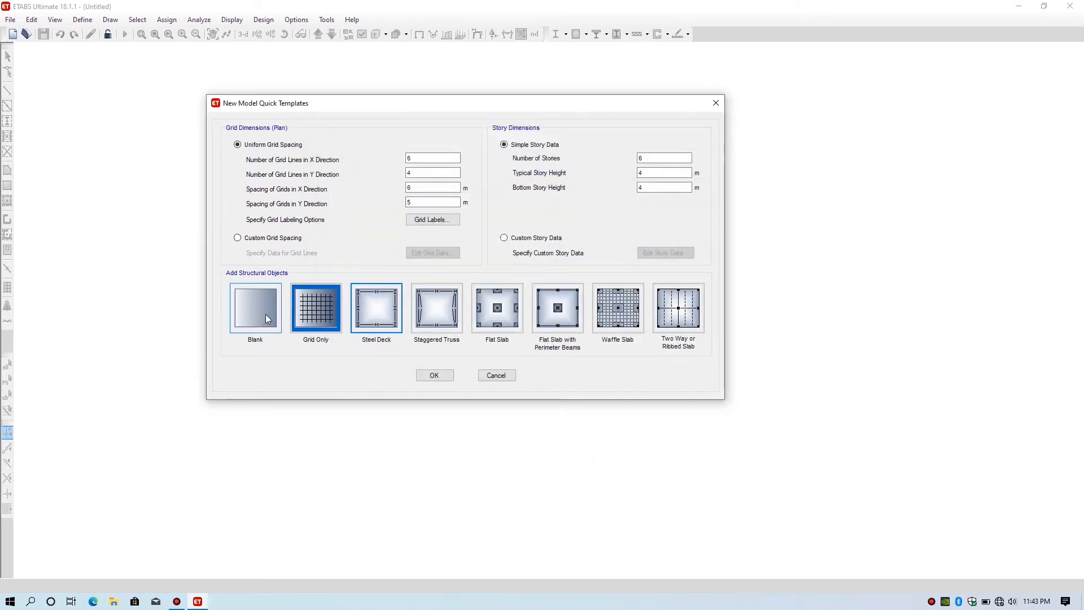
pyautogui.click(267, 320)
pyautogui.click(308, 316)
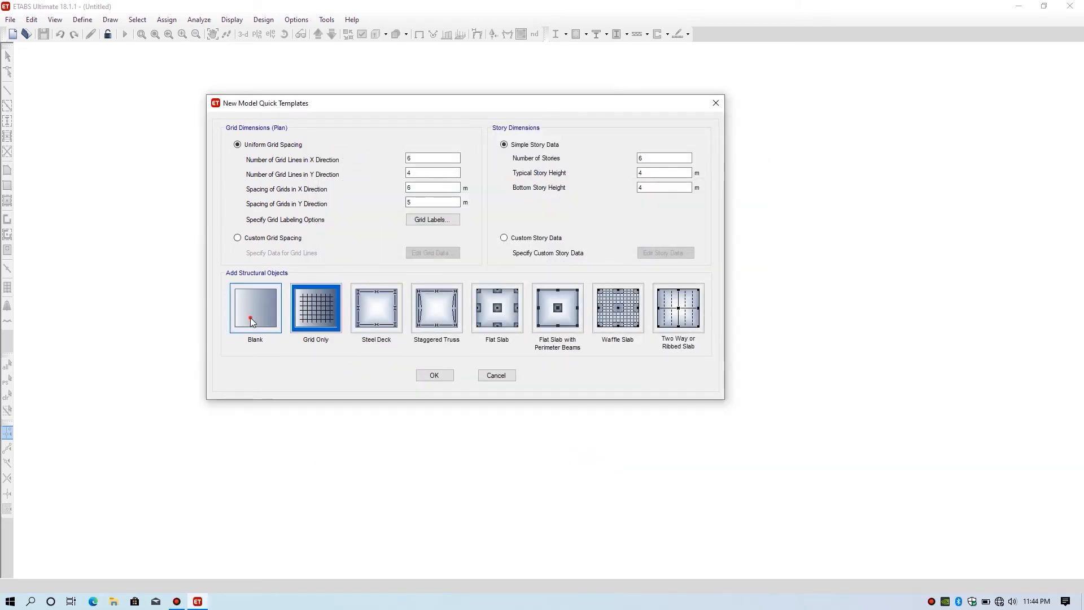
pyautogui.click(434, 376)
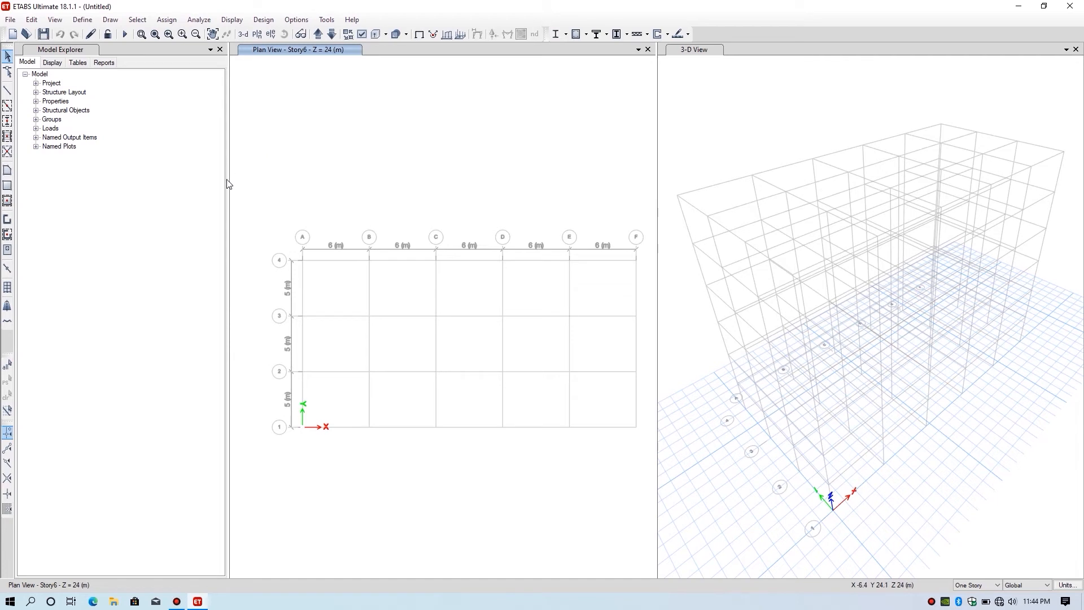
# Open the material definitions and look over the default steel, concrete, rebar and tendon materials in the list
pyautogui.moveTo(269, 216); pyautogui.dragTo(635, 476)
pyautogui.click(83, 20)
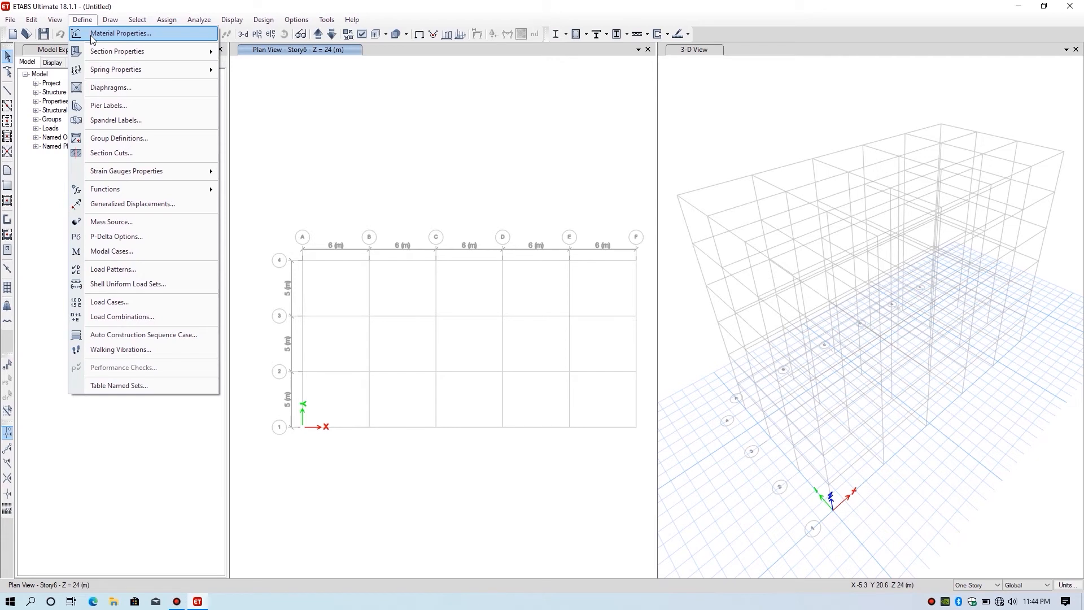
pyautogui.click(92, 36)
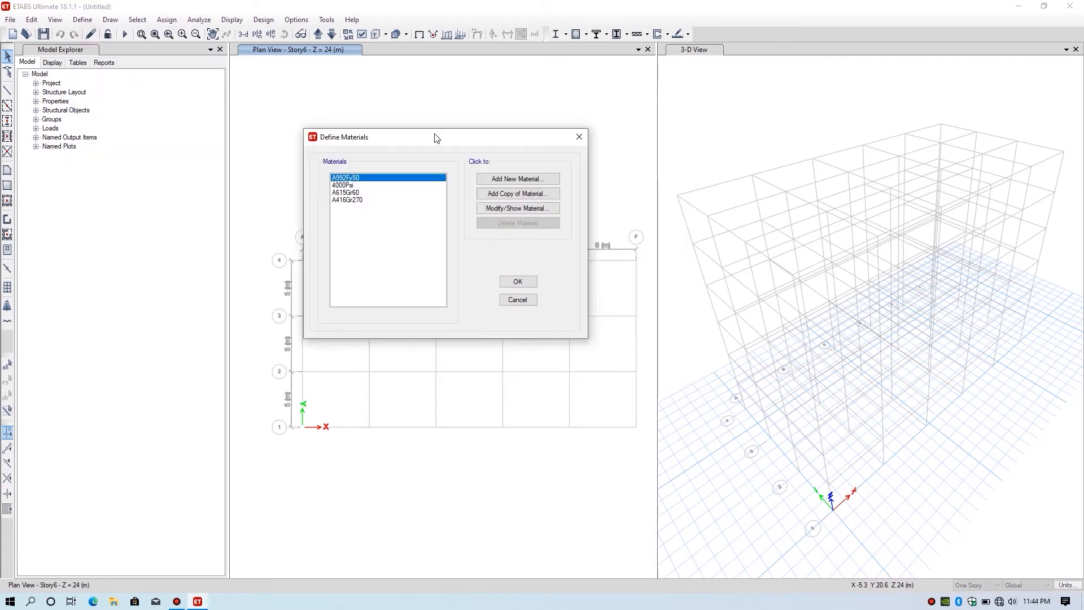
pyautogui.click(339, 186)
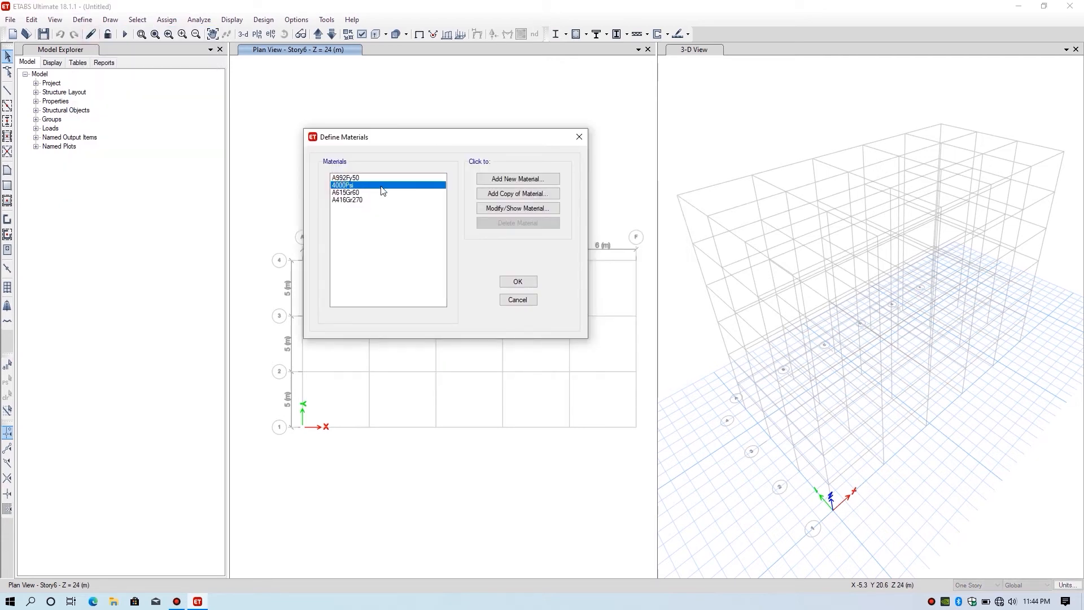
pyautogui.click(431, 136)
pyautogui.moveTo(417, 131); pyautogui.dragTo(364, 94)
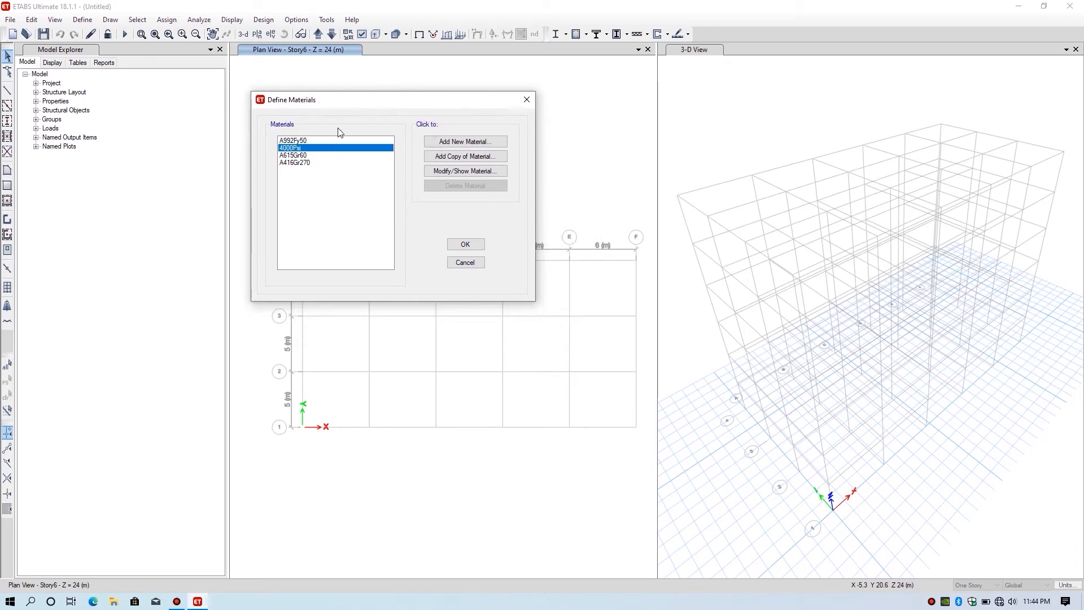
pyautogui.click(296, 156)
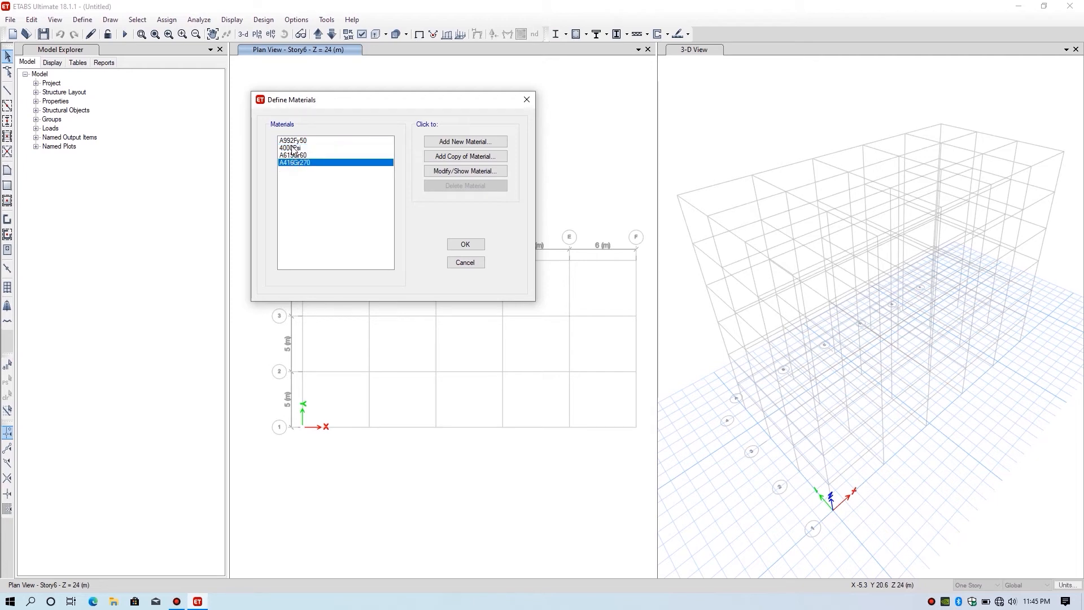
pyautogui.click(293, 148)
pyautogui.press('Down')
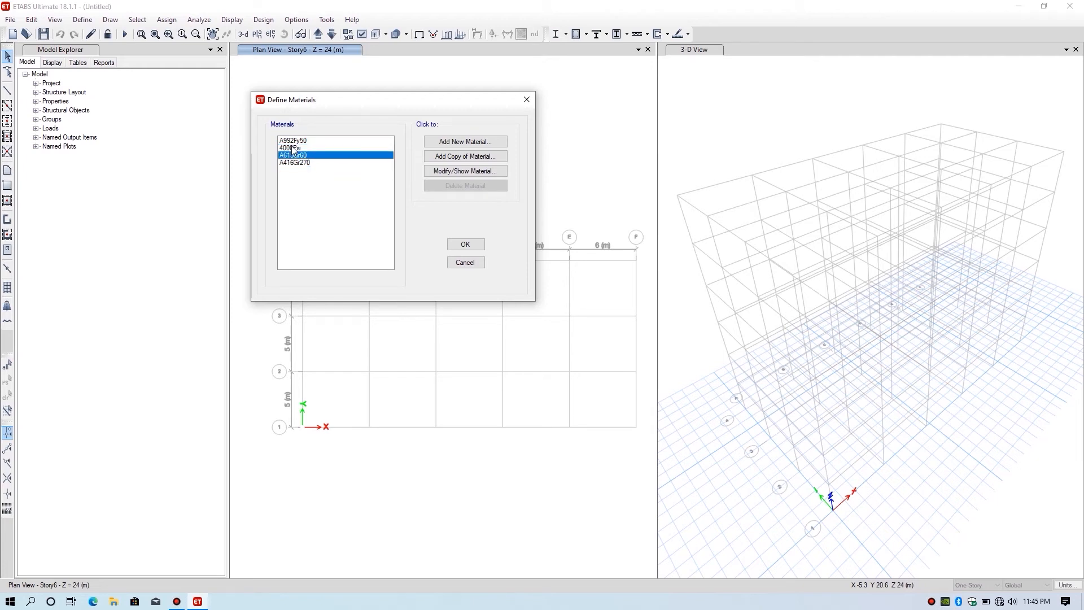
pyautogui.click(293, 148)
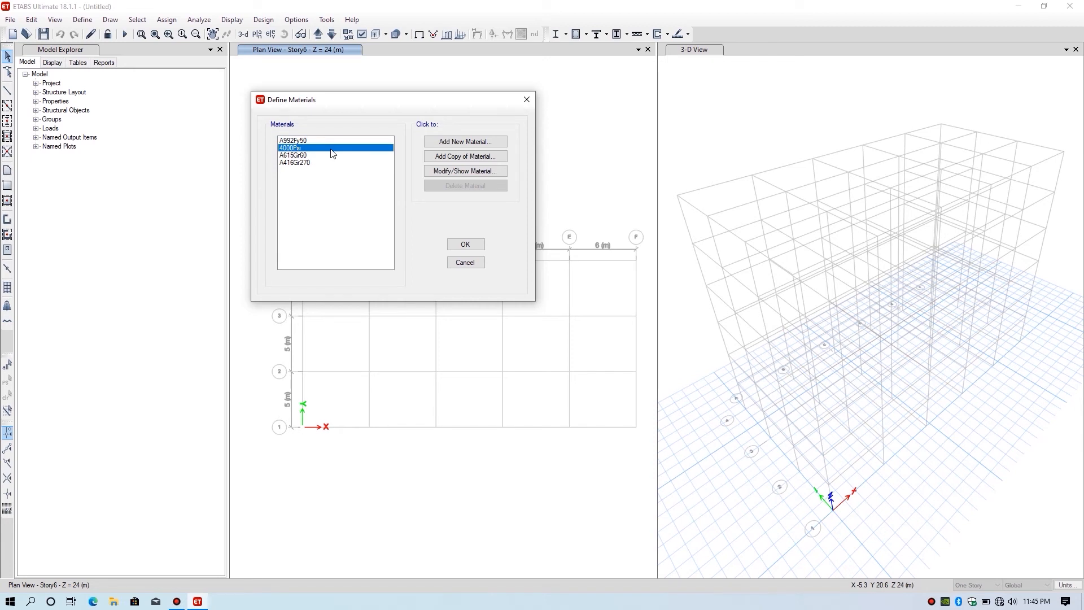
pyautogui.click(305, 162)
pyautogui.click(296, 157)
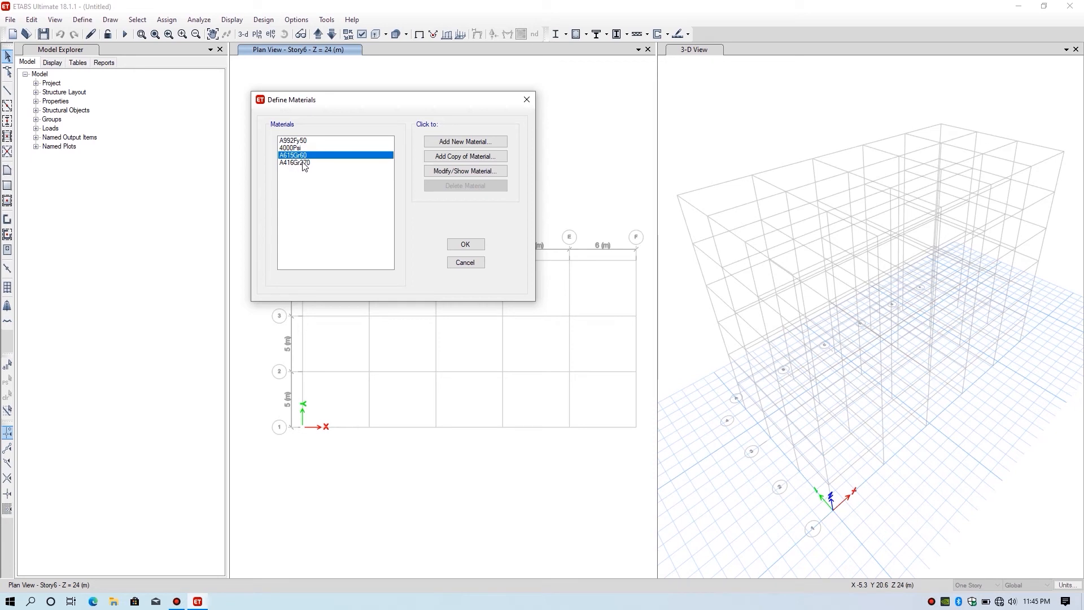
pyautogui.click(301, 162)
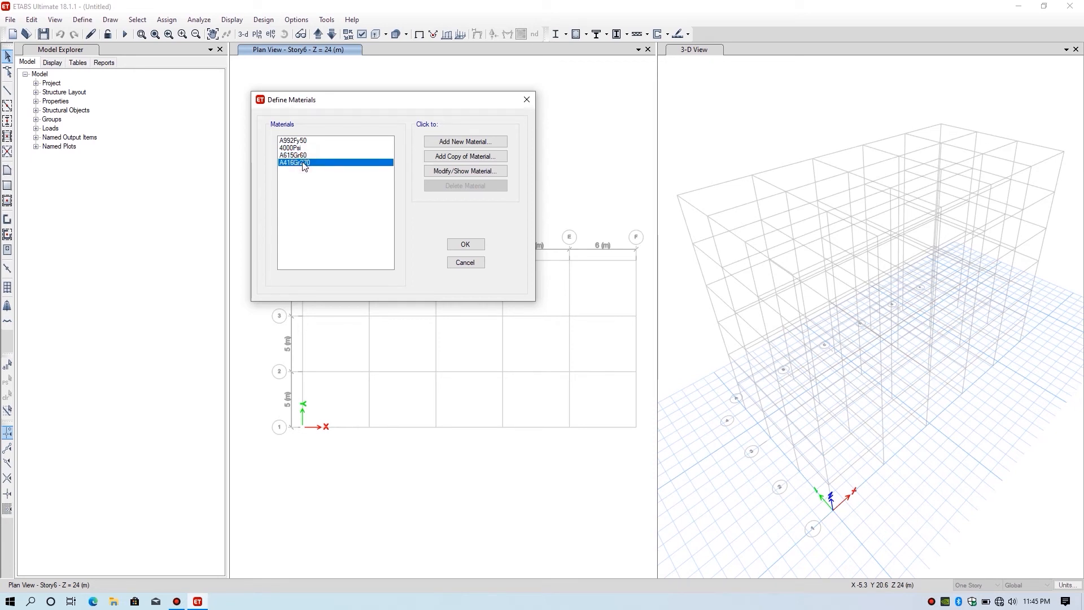
pyautogui.click(292, 140)
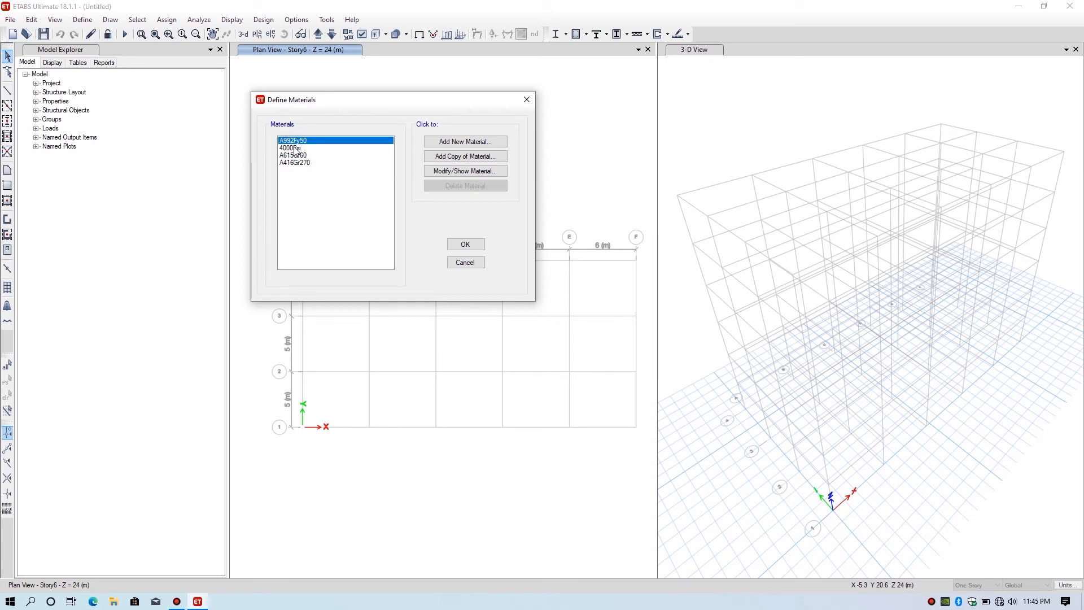
# Open the 4000Psi concrete material's properties and rename it "25 MPa"
pyautogui.click(304, 149)
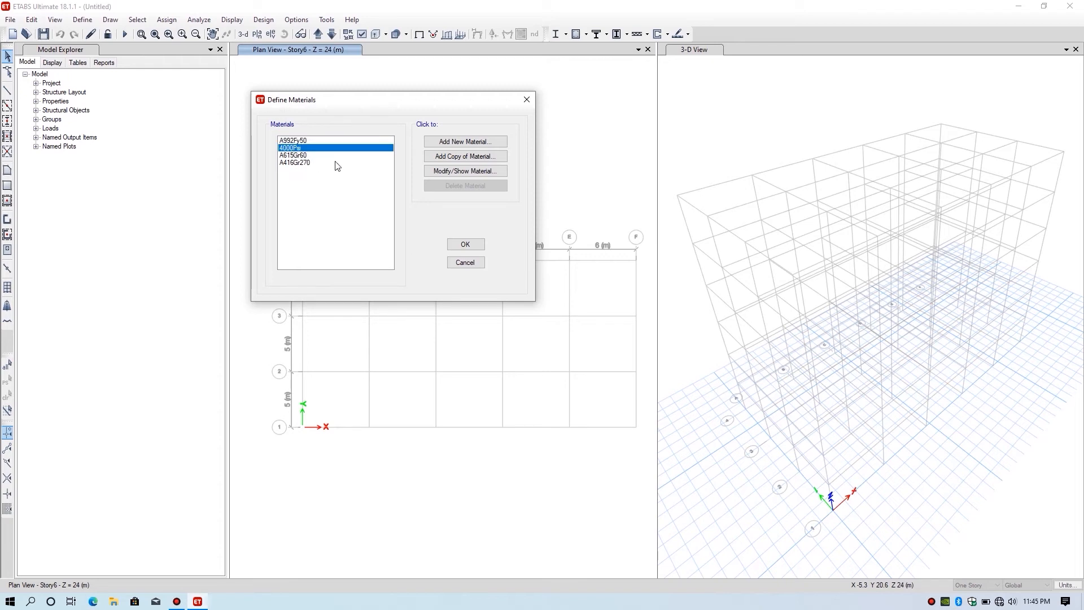
pyautogui.click(470, 172)
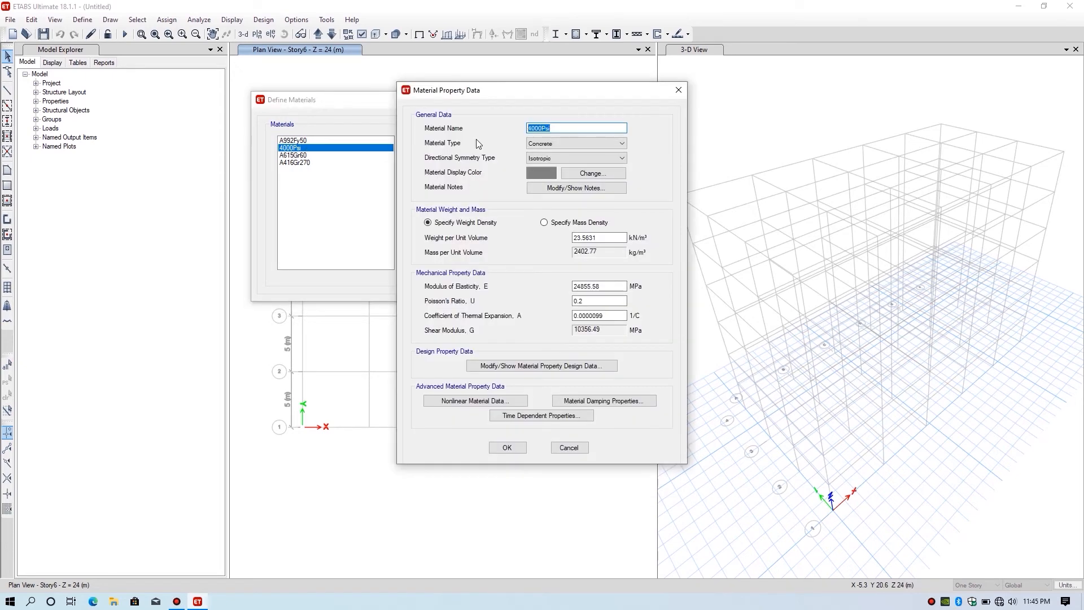
pyautogui.press('BackSpace')
pyautogui.write('2m')
pyautogui.press('BackSpace')
pyautogui.write('5 MPa')
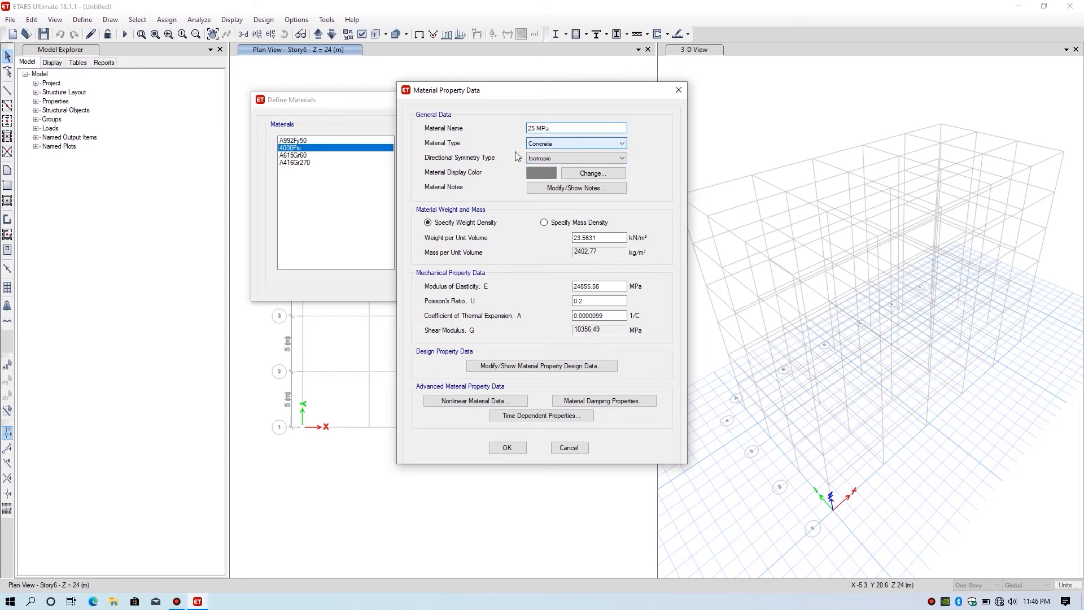
pyautogui.click(566, 157)
pyautogui.click(565, 157)
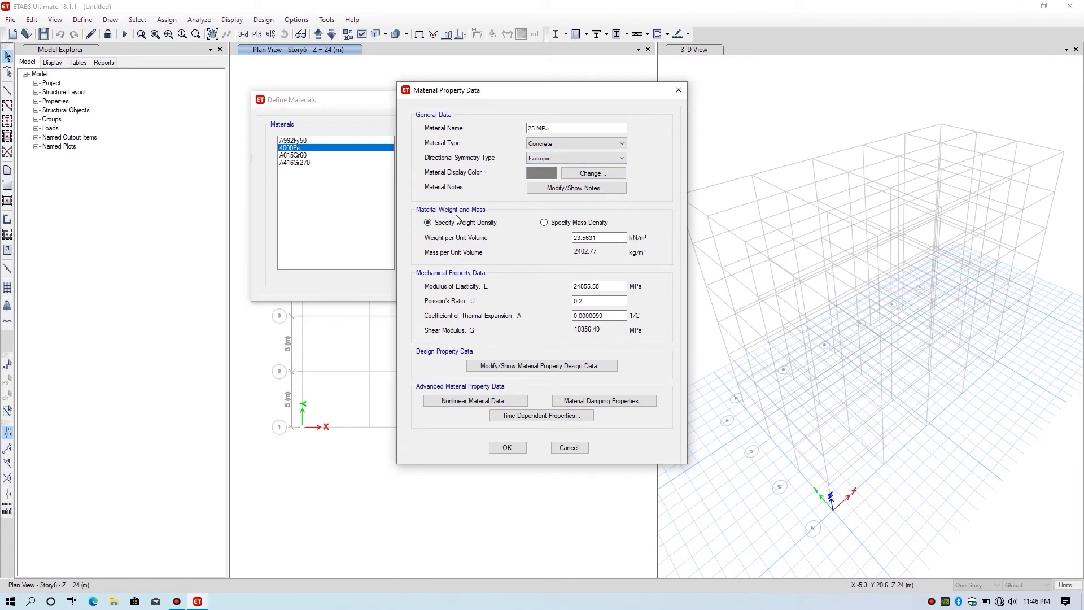
# Specify the concrete by mass density and set its mass per unit volume to 2400 kg/m³
pyautogui.click(545, 222)
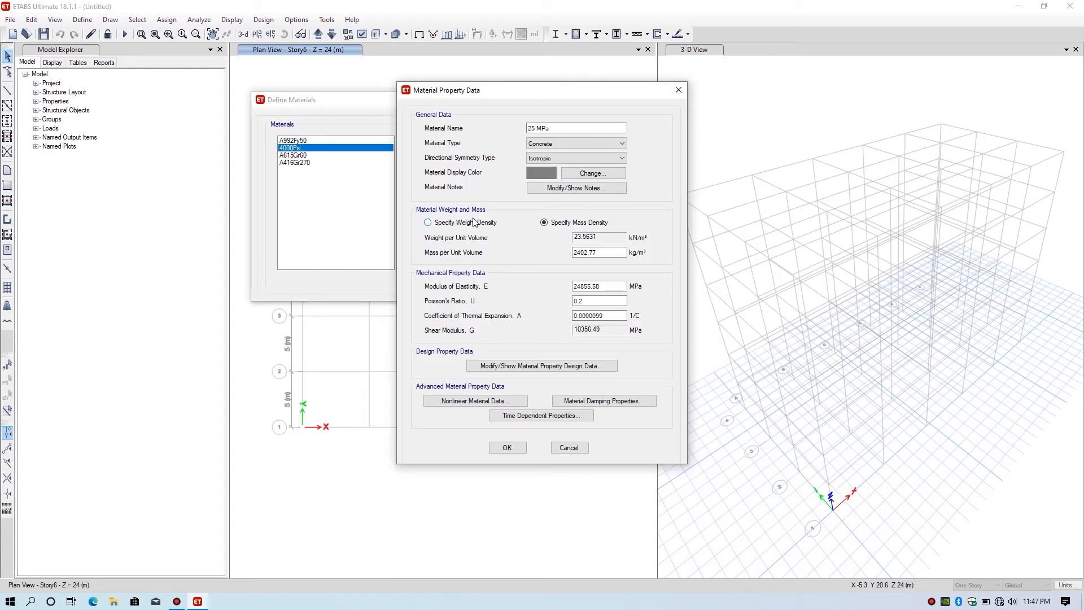
pyautogui.click(607, 260)
pyautogui.moveTo(598, 253); pyautogui.dragTo(582, 252)
pyautogui.write('00')
# Set the concrete's modulus of elasticity to 4700*25^.5, giving 23500 MPa
pyautogui.doubleClick(610, 287)
pyautogui.write('4700*25^.5')
pyautogui.press('Return')
pyautogui.click(586, 302)
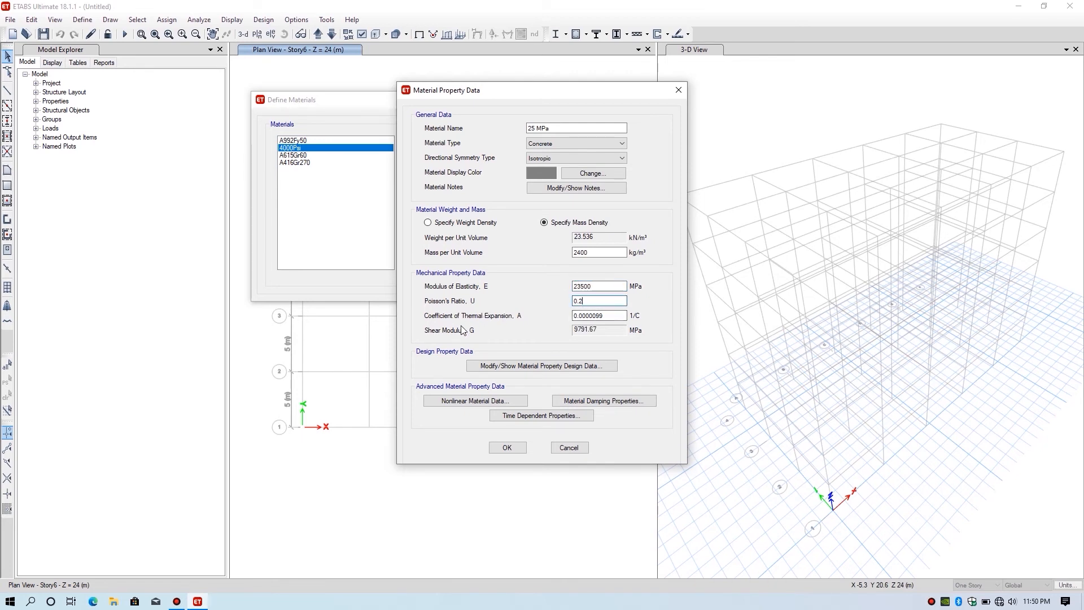
pyautogui.click(608, 318)
# In the concrete's design data, set the grade to "25 MPa" and the compressive strength f'c to 25 MPa, and accept the material
pyautogui.click(538, 369)
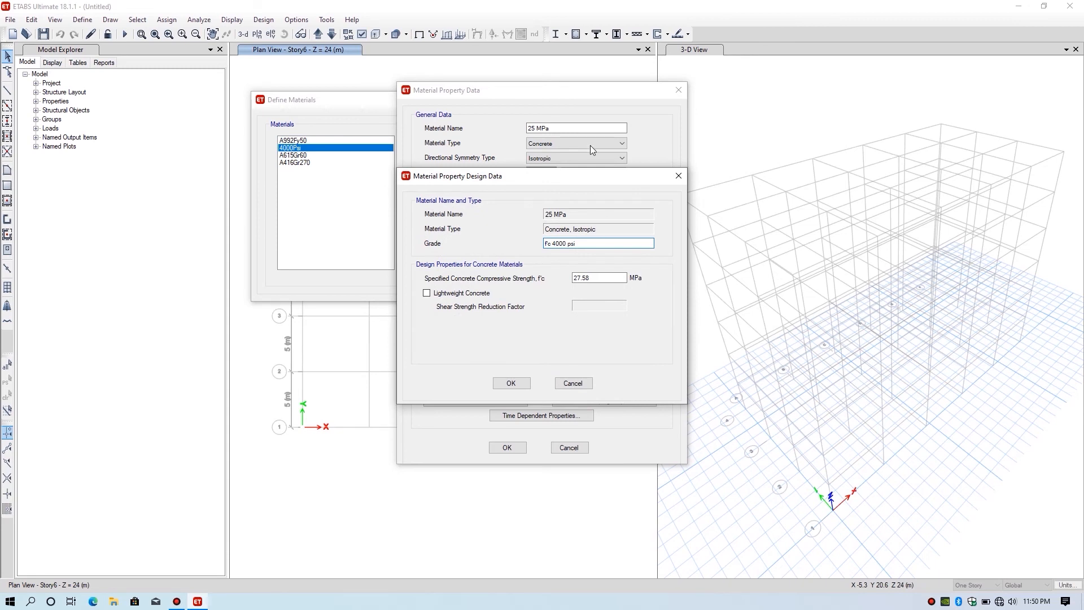
pyautogui.moveTo(546, 179); pyautogui.dragTo(430, 139)
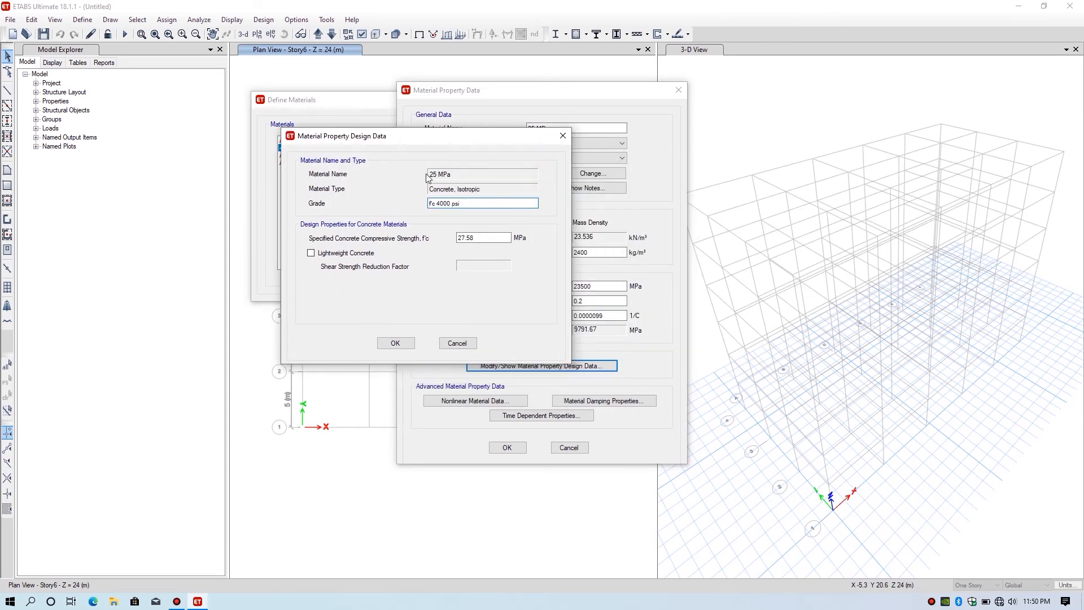
pyautogui.moveTo(475, 203); pyautogui.dragTo(402, 206)
pyautogui.write('25 MPa')
pyautogui.click(494, 238)
pyautogui.moveTo(480, 238); pyautogui.dragTo(455, 238)
pyautogui.write('25')
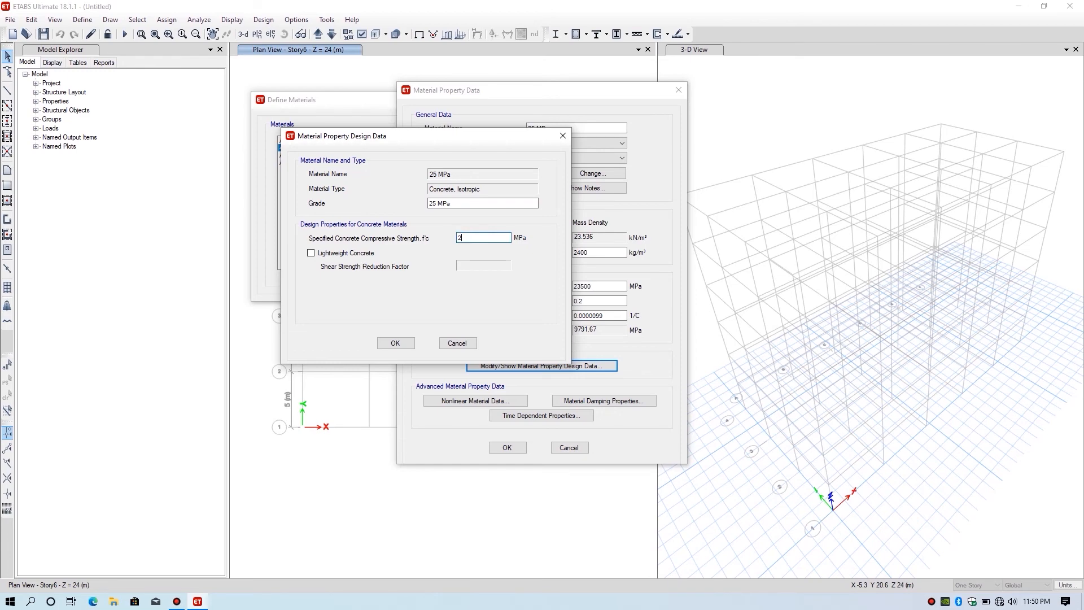
pyautogui.click(396, 343)
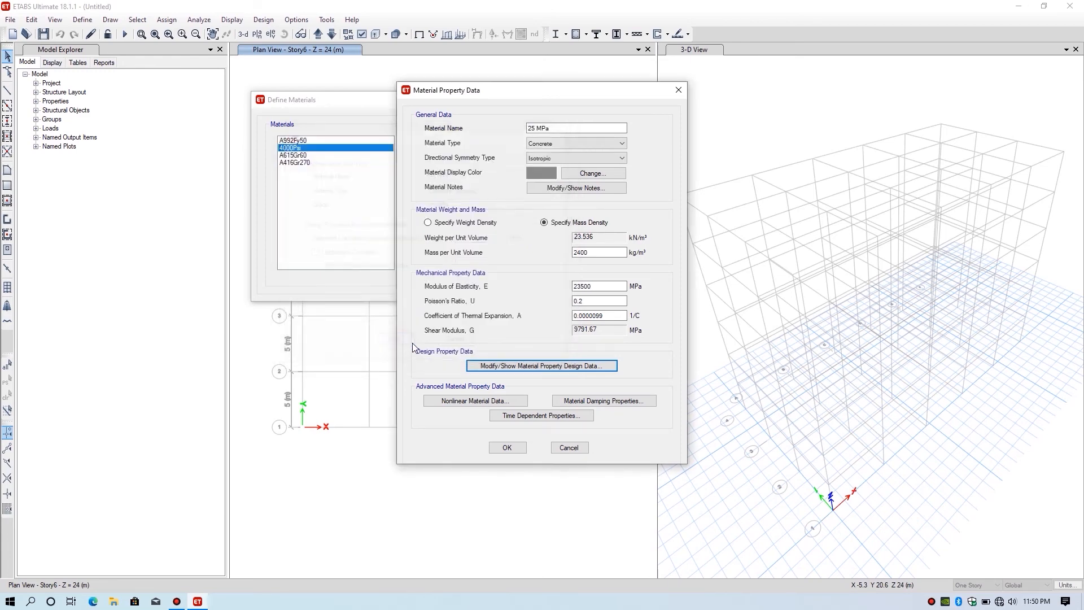
pyautogui.click(510, 448)
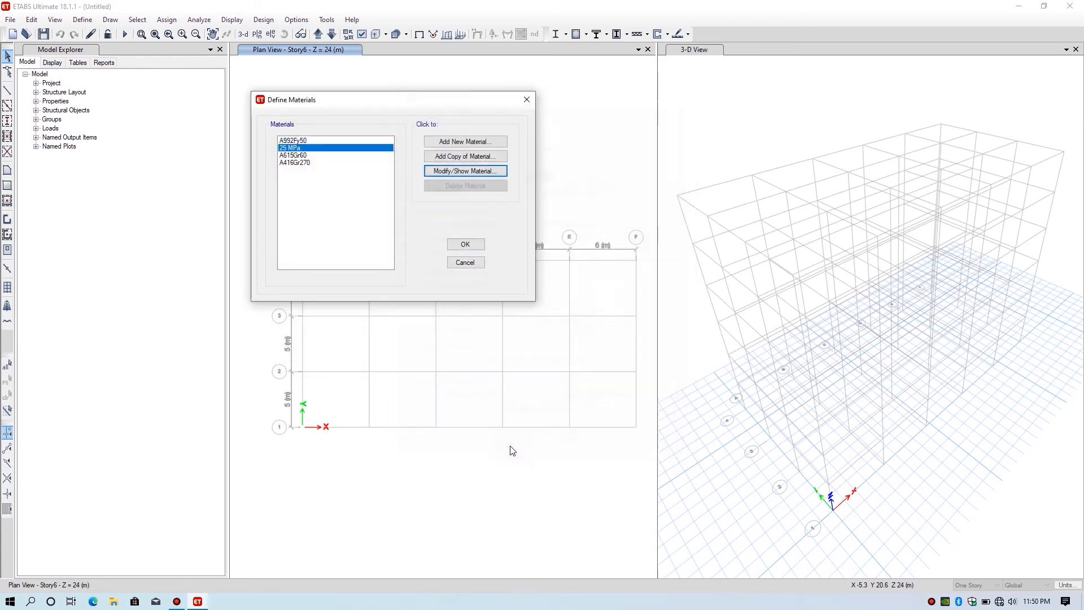
# Open the A615Gr60 material's properties and rename it "BJTS 420A", with Rebar as its material type
pyautogui.click(298, 155)
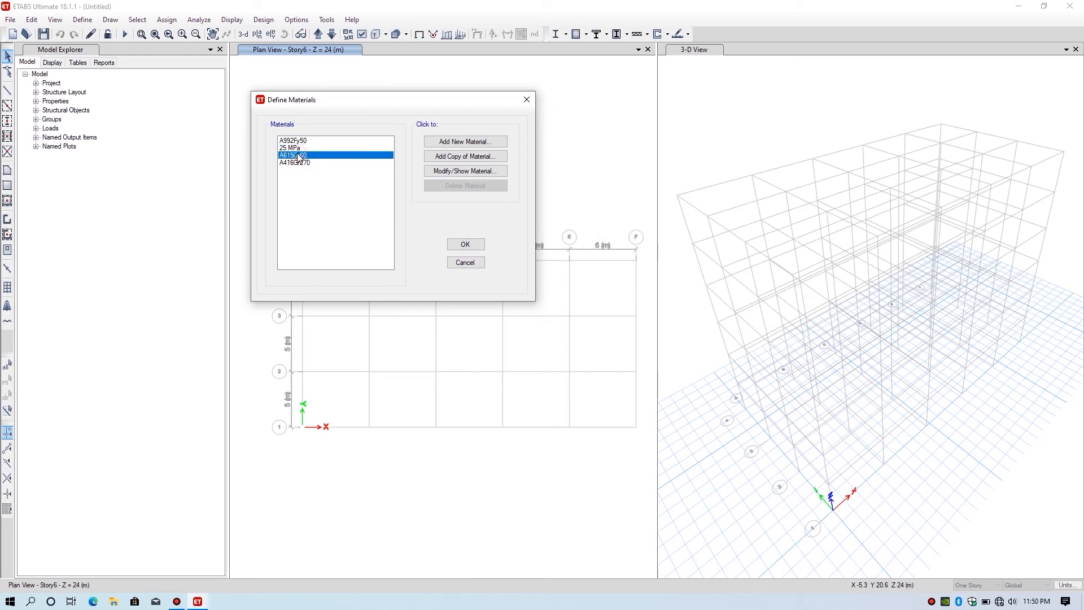
pyautogui.click(465, 171)
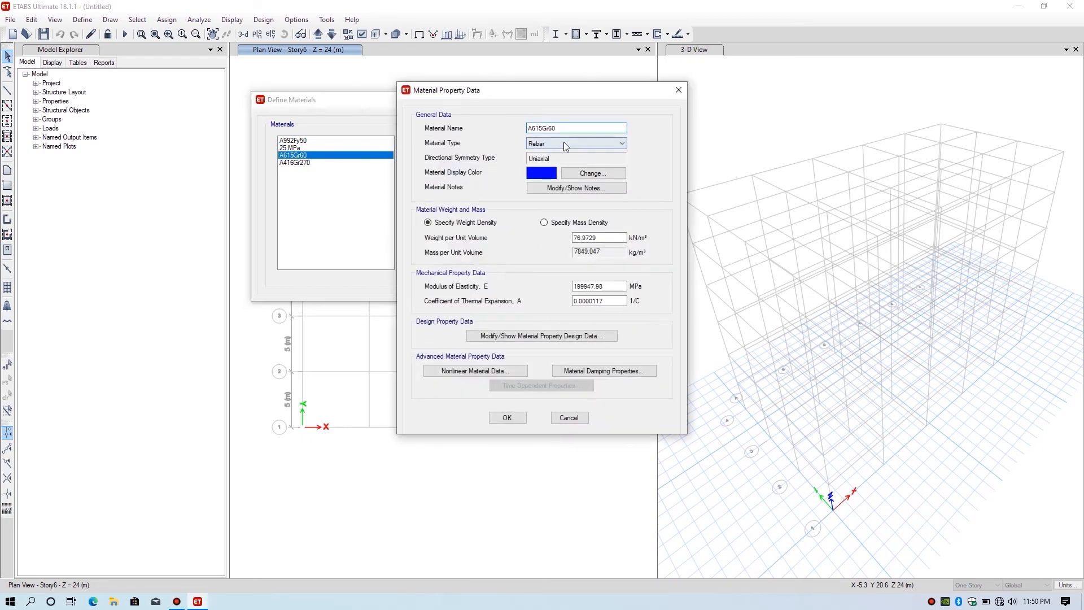
pyautogui.click(564, 127)
pyautogui.moveTo(564, 126); pyautogui.dragTo(518, 135)
pyautogui.press('BackSpace')
pyautogui.write('TS 420A')
pyautogui.click(572, 148)
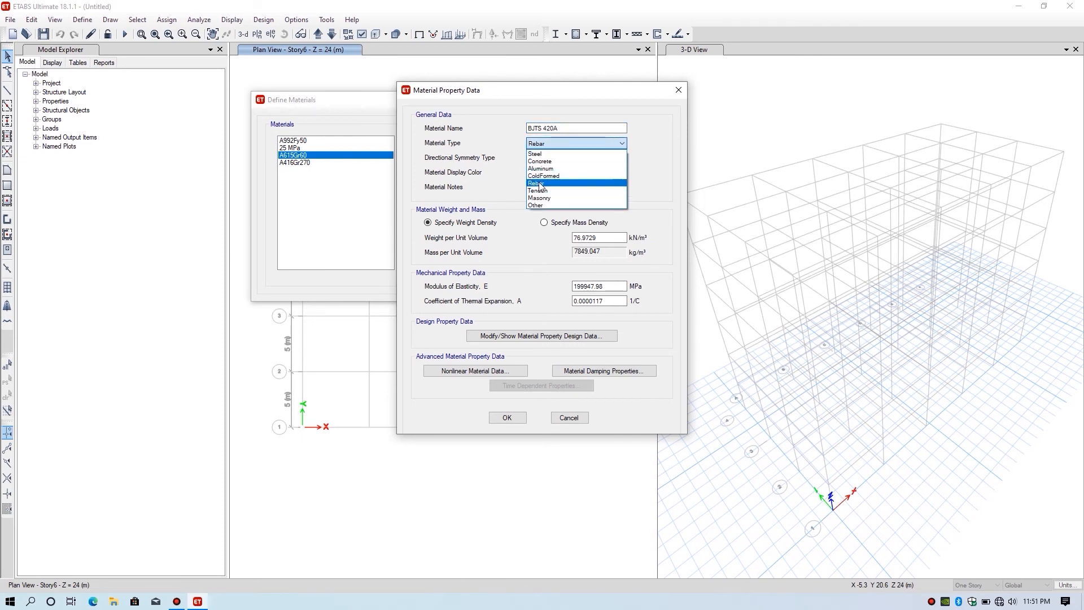
pyautogui.click(480, 168)
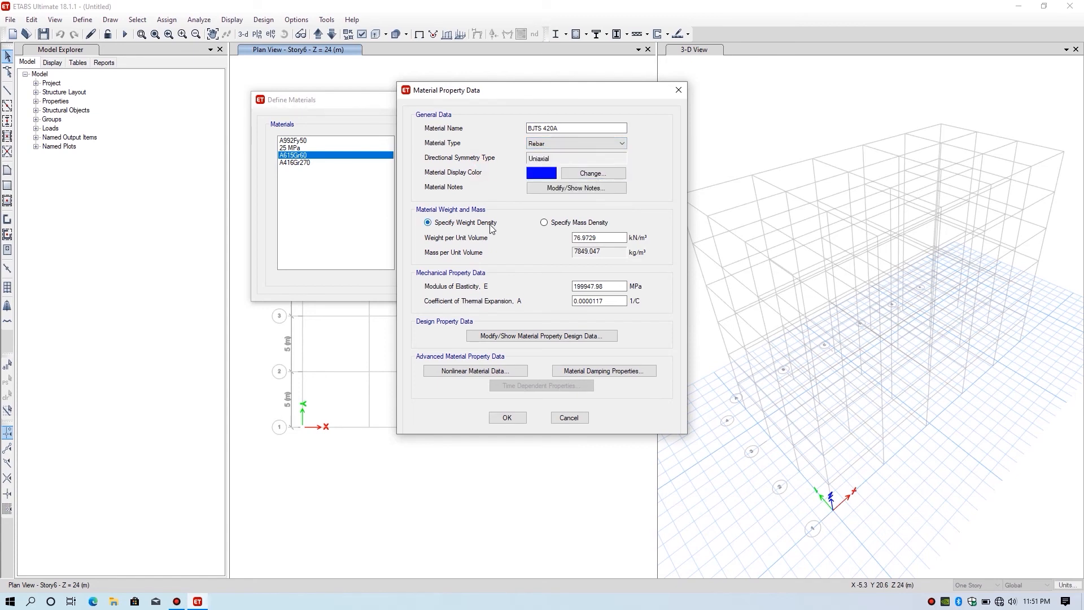
# Specify the rebar by mass density with 7850 kg/m³ and set its modulus of elasticity to 200000 MPa
pyautogui.click(559, 224)
pyautogui.moveTo(600, 252); pyautogui.dragTo(583, 256)
pyautogui.write('50')
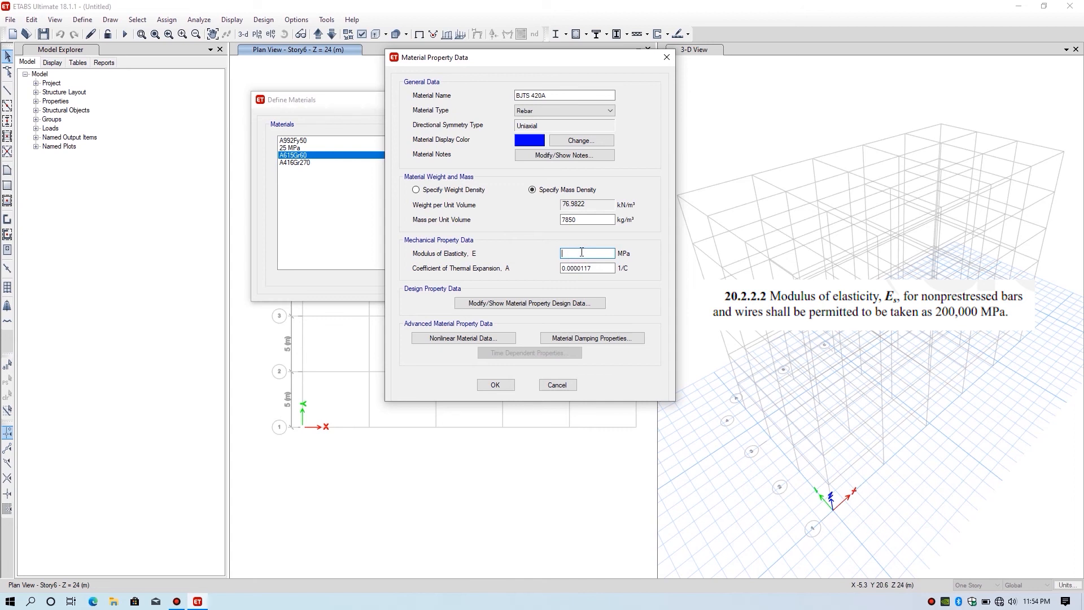
pyautogui.write('200000')
pyautogui.click(601, 271)
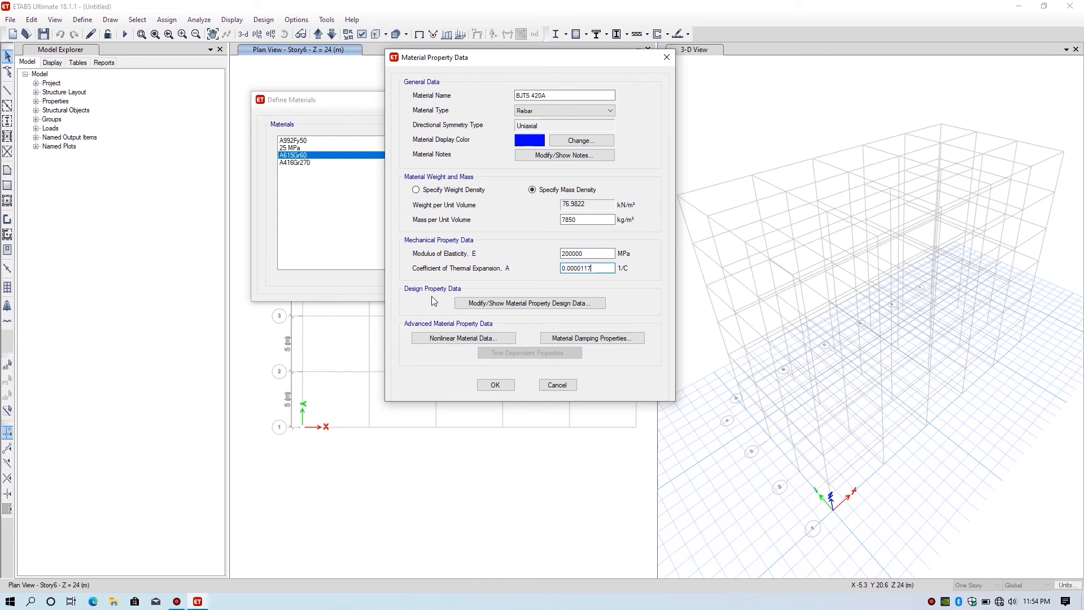
# Open the rebar's material property design data and set the grade to "420 Mpa"
pyautogui.click(503, 303)
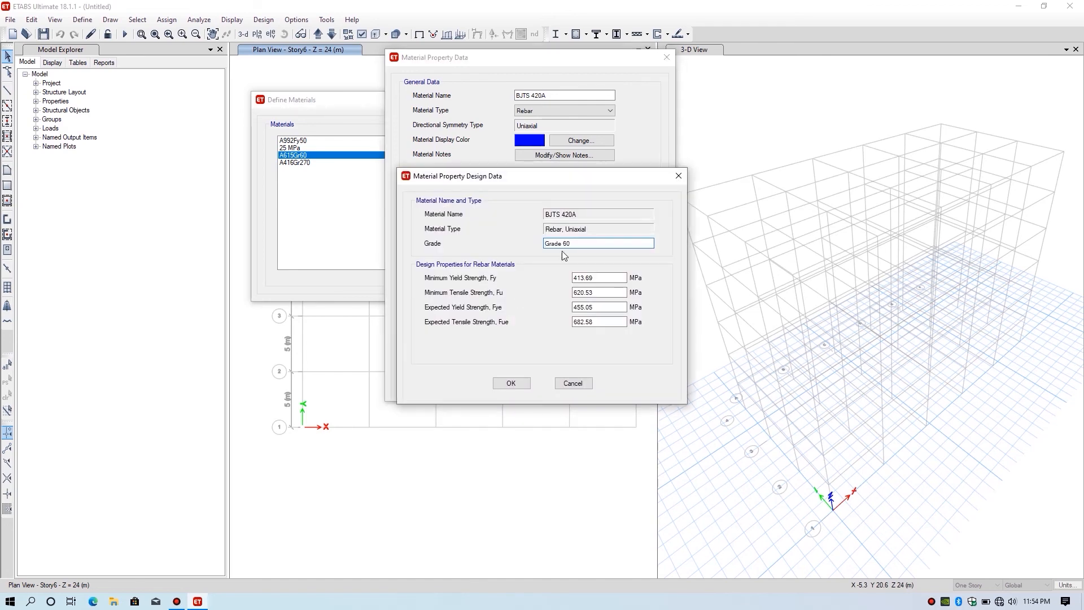
pyautogui.moveTo(579, 178); pyautogui.dragTo(590, 101)
pyautogui.click(593, 166)
pyautogui.moveTo(560, 169); pyautogui.dragTo(524, 172)
pyautogui.write('420 Mpa')
# Set the rebar's minimum yield strength Fy to 420 MPa and minimum tensile strength Fu to 525 MPa
pyautogui.click(610, 201)
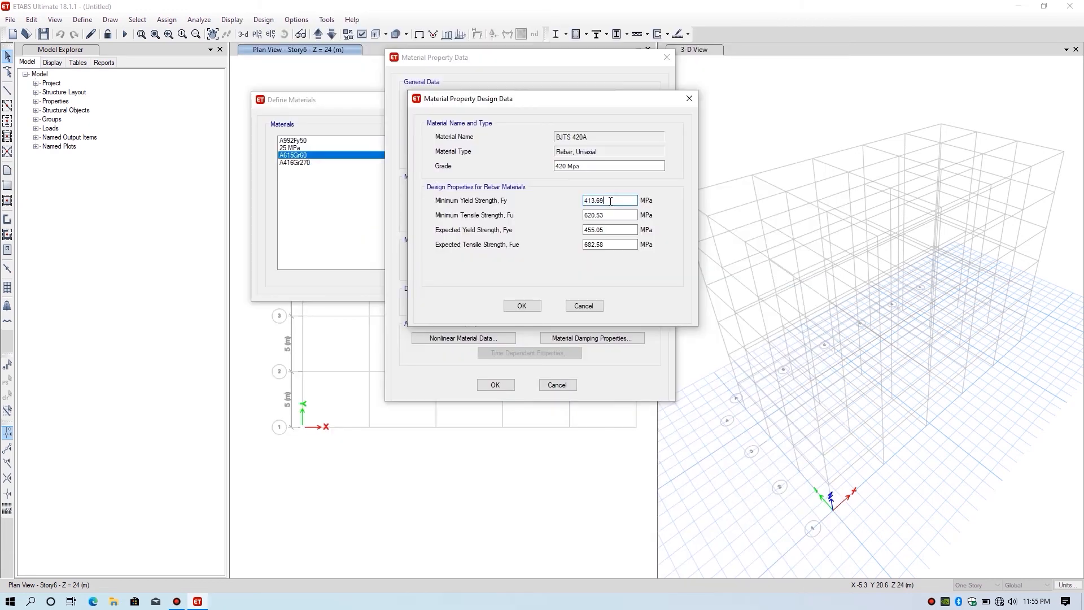
pyautogui.moveTo(611, 202); pyautogui.dragTo(510, 198)
pyautogui.write('420')
pyautogui.moveTo(625, 219); pyautogui.dragTo(524, 216)
pyautogui.write('525')
# Set the rebar's expected yield strength to 420*1.1 (462 MPa) and expected tensile strength to 525*1.1 (577.5 MPa), and accept the material
pyautogui.click(600, 231)
pyautogui.moveTo(614, 231); pyautogui.dragTo(587, 230)
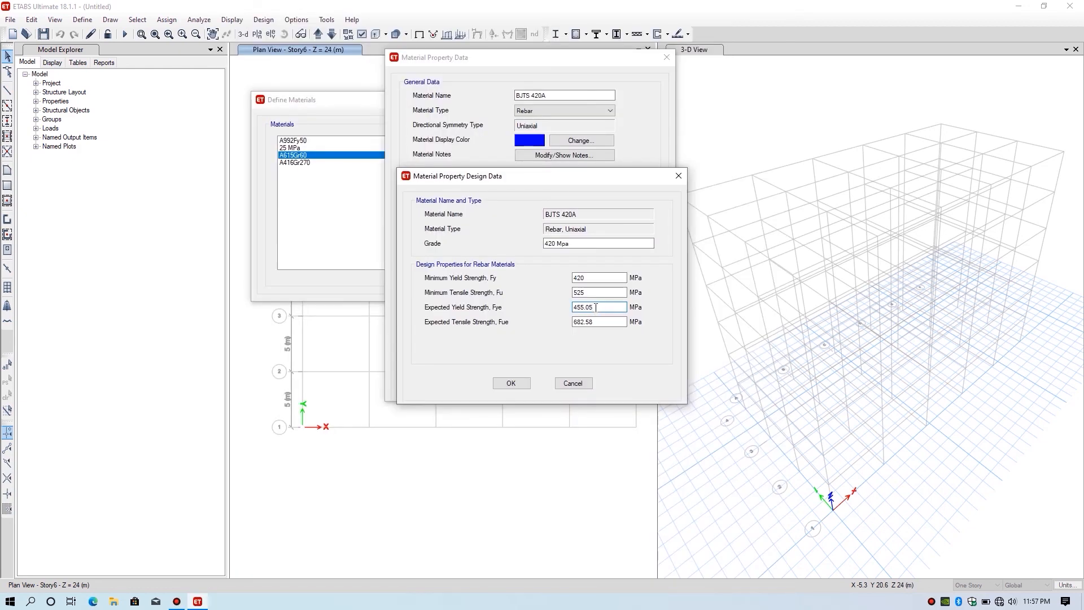
pyautogui.click(597, 294)
pyautogui.click(607, 306)
pyautogui.moveTo(600, 308); pyautogui.dragTo(573, 308)
pyautogui.write('420*1.1')
pyautogui.doubleClick(600, 320)
pyautogui.press('BackSpace')
pyautogui.write('525*1.1')
pyautogui.press('Tab')
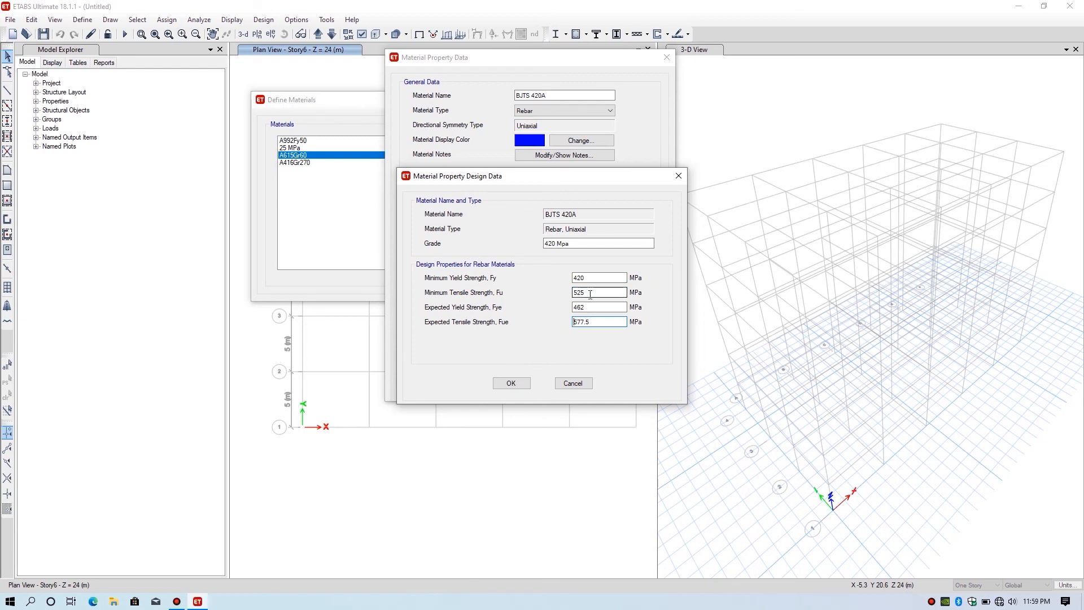
pyautogui.click(511, 383)
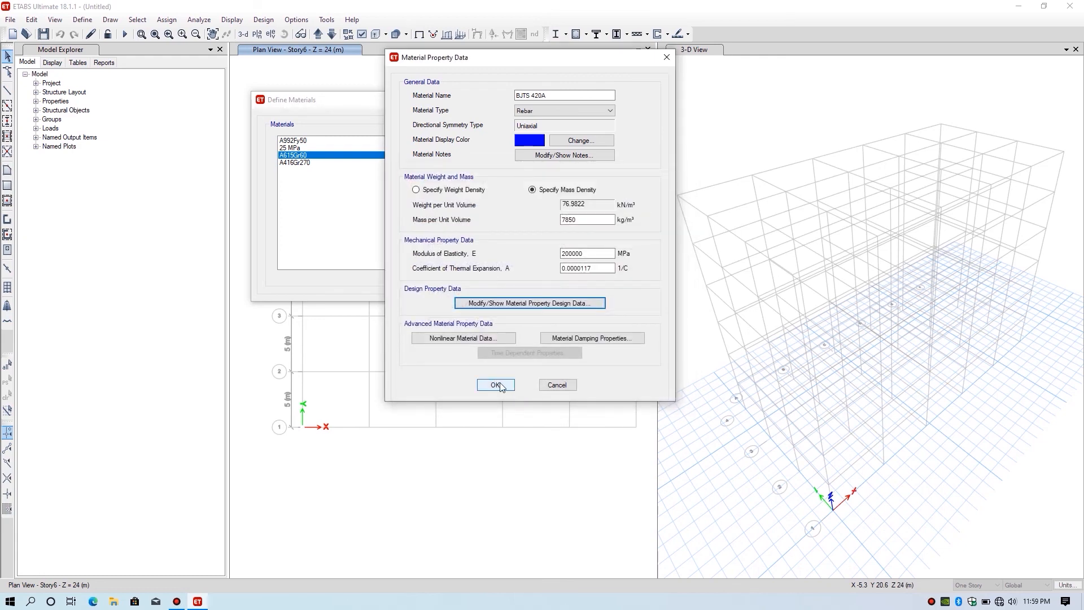
pyautogui.click(496, 385)
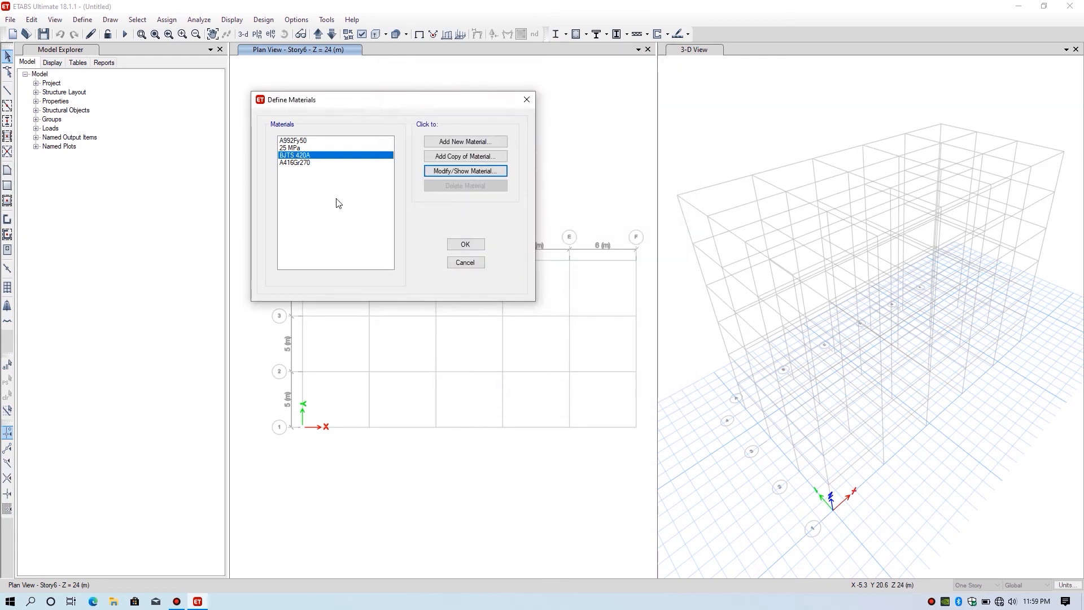
# Check the 25 MPa and BJTS 420A entries in the materials list and accept the material definitions
pyautogui.click(311, 163)
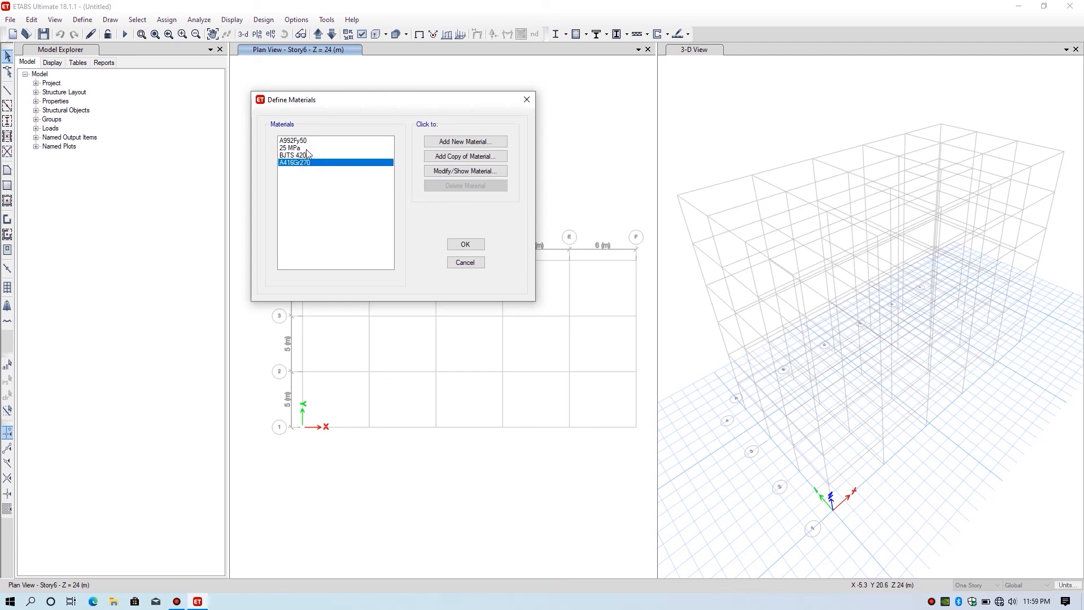
pyautogui.click(307, 150)
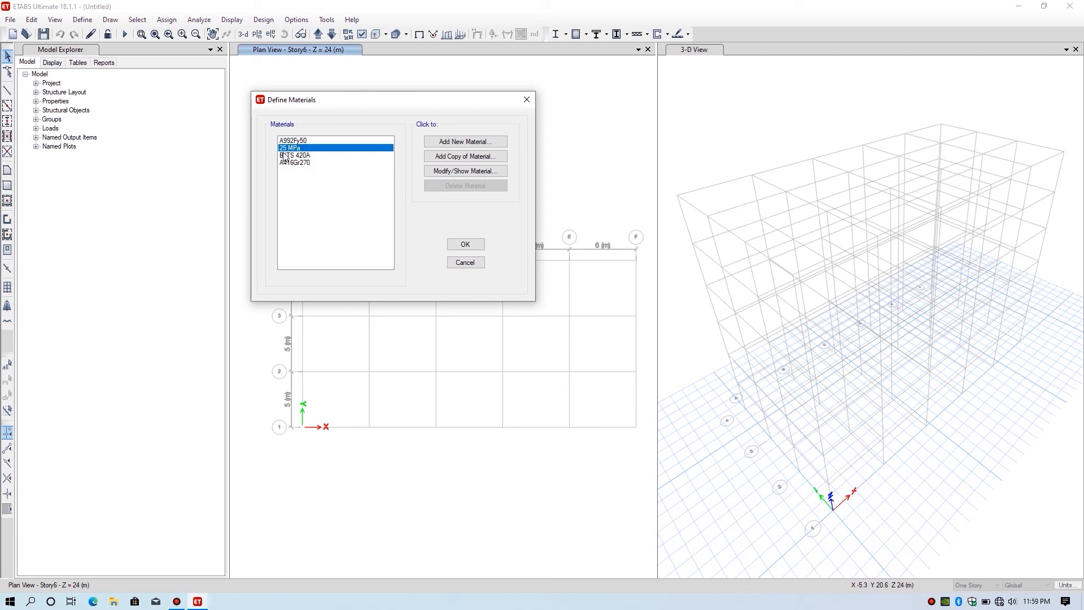
pyautogui.click(294, 155)
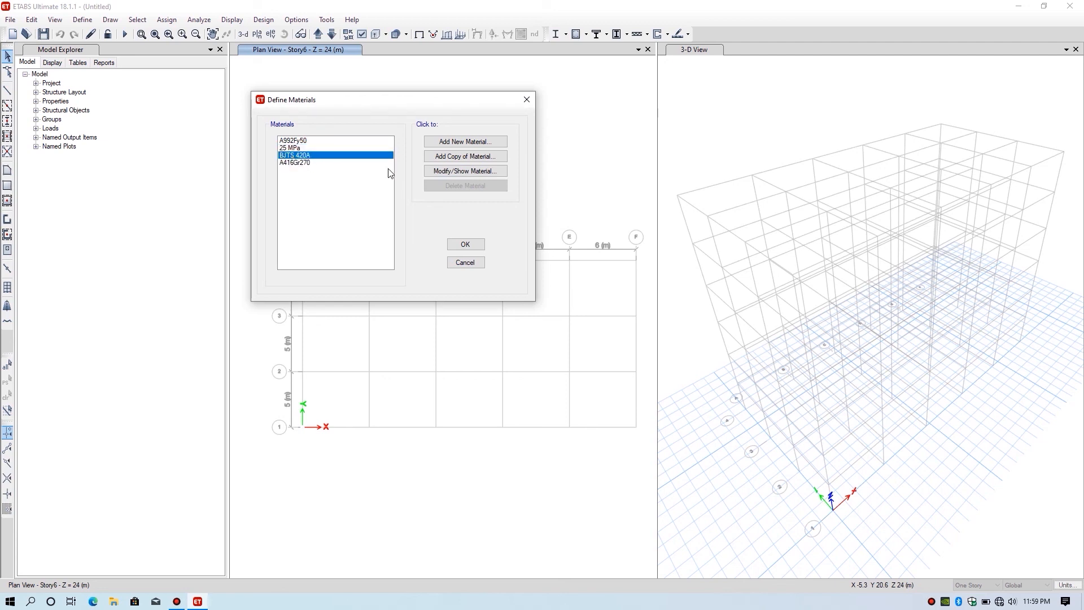
pyautogui.click(464, 245)
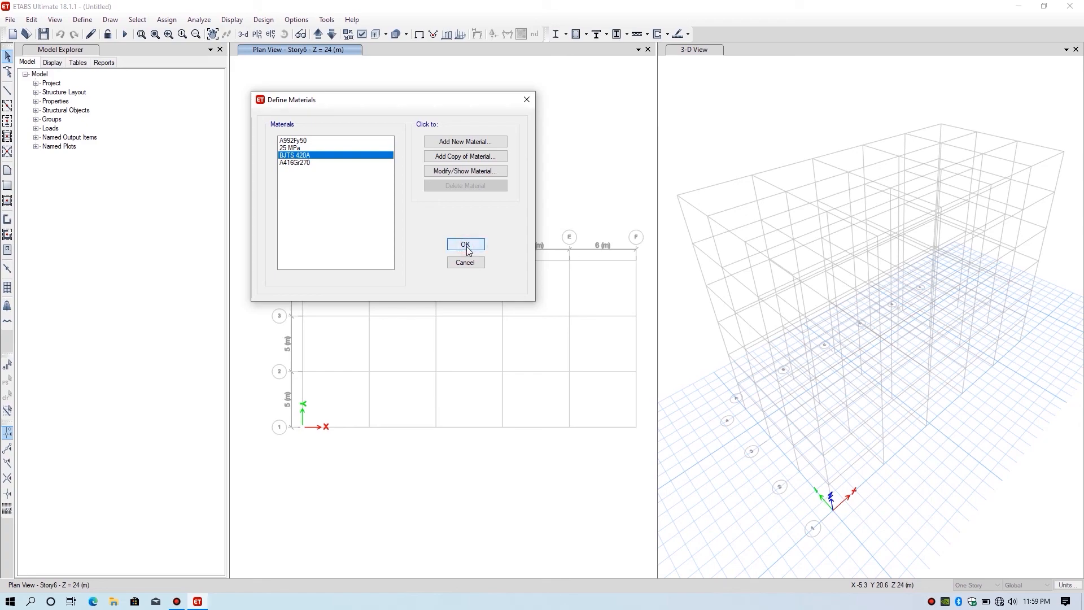